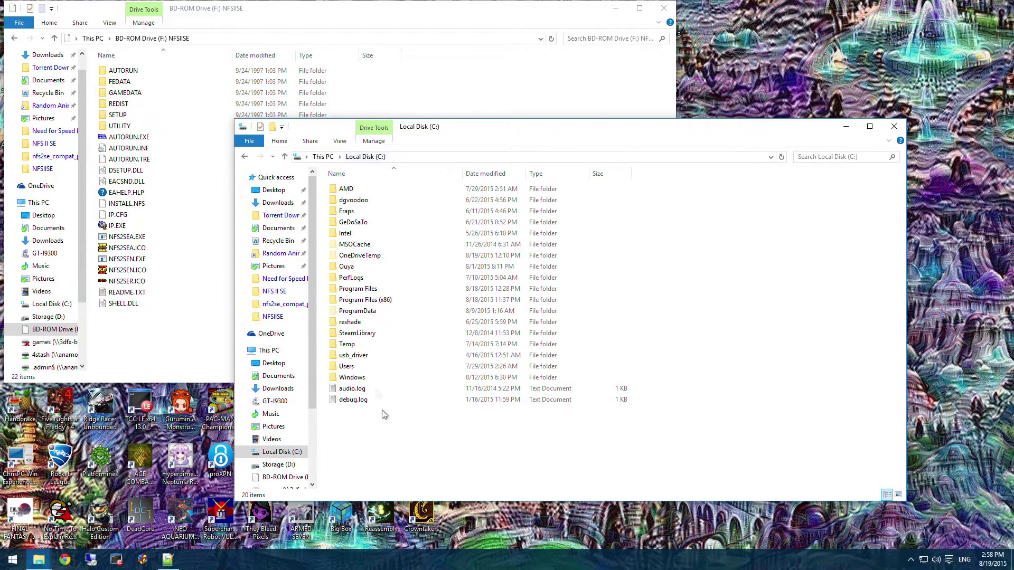
Create a new folder named NFS2SE on Local Disk (C:) and open it.
right_click(362, 436)
mouse_move(423, 408)
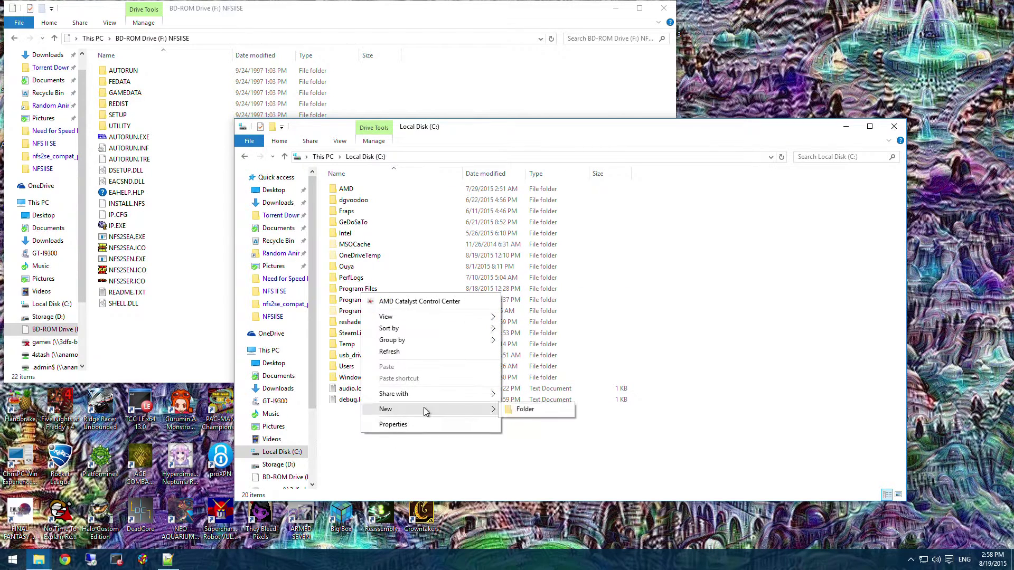
left_click(550, 416)
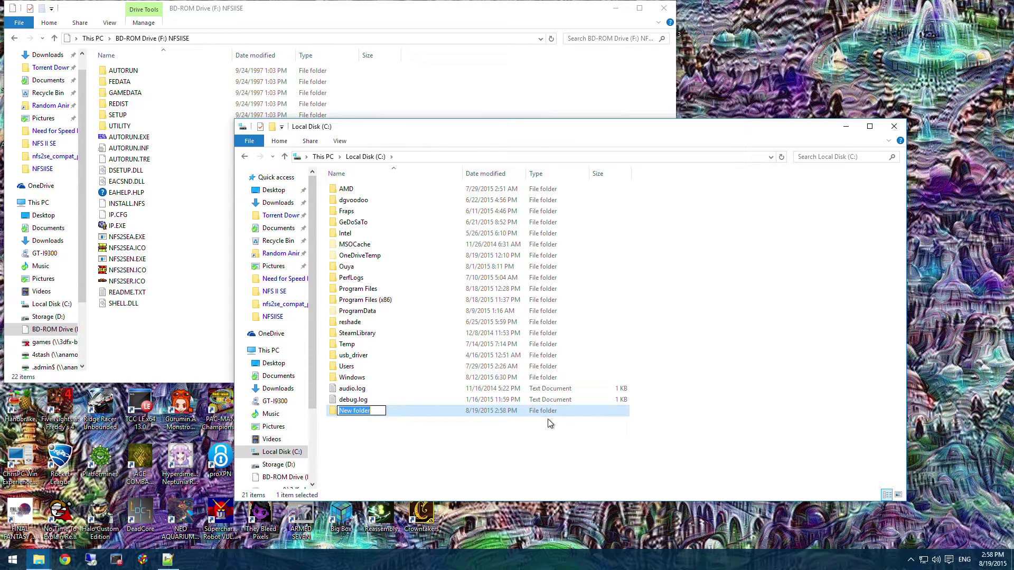
type("NFS2SE")
left_click(390, 423)
double_click(353, 413)
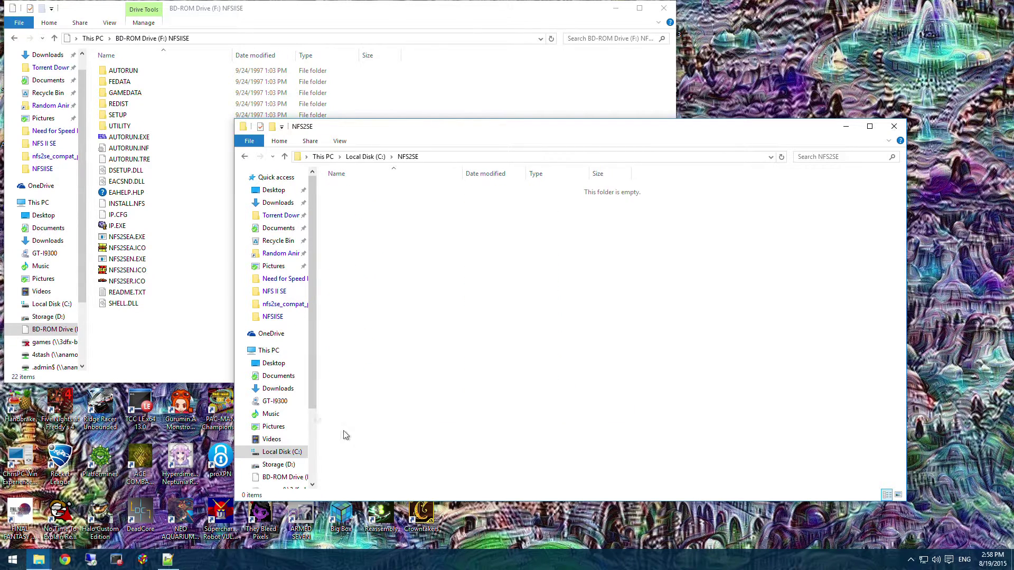
Copy all 22 items from the disc's NFSIISE folder into NFS2SE.
left_click(140, 338)
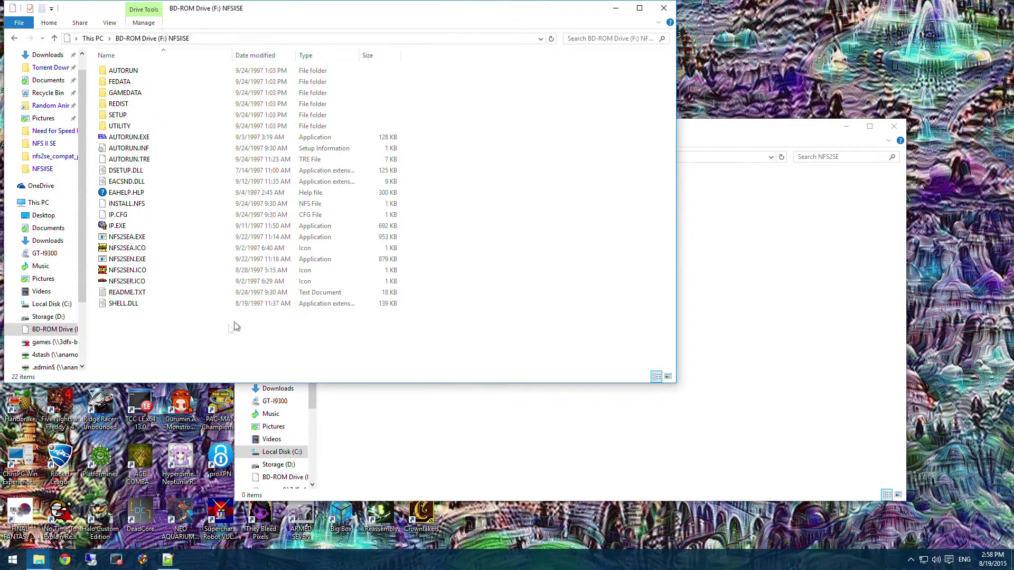
left_click_drag(230, 353, 90, 20)
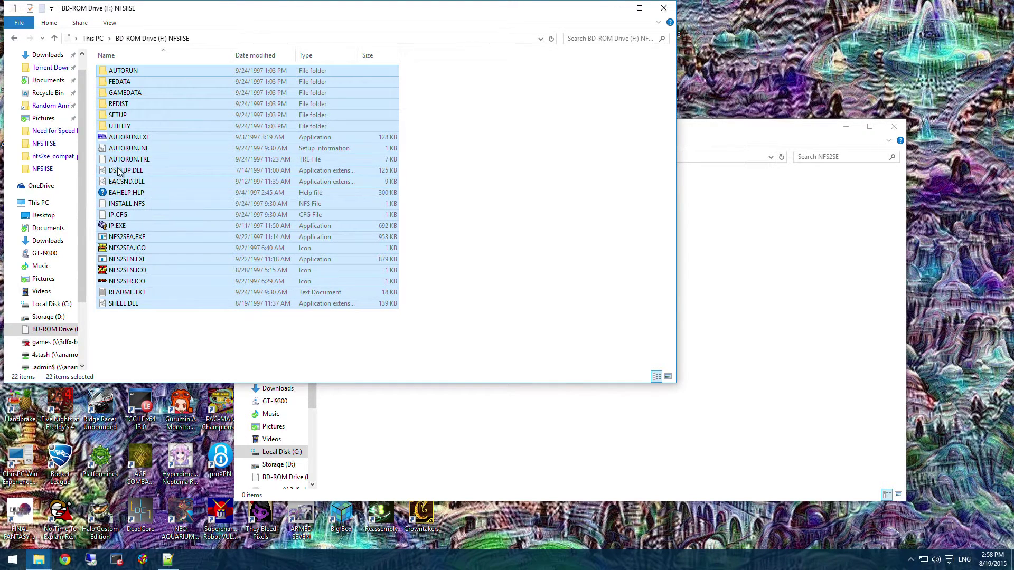
left_click_drag(119, 172, 507, 425)
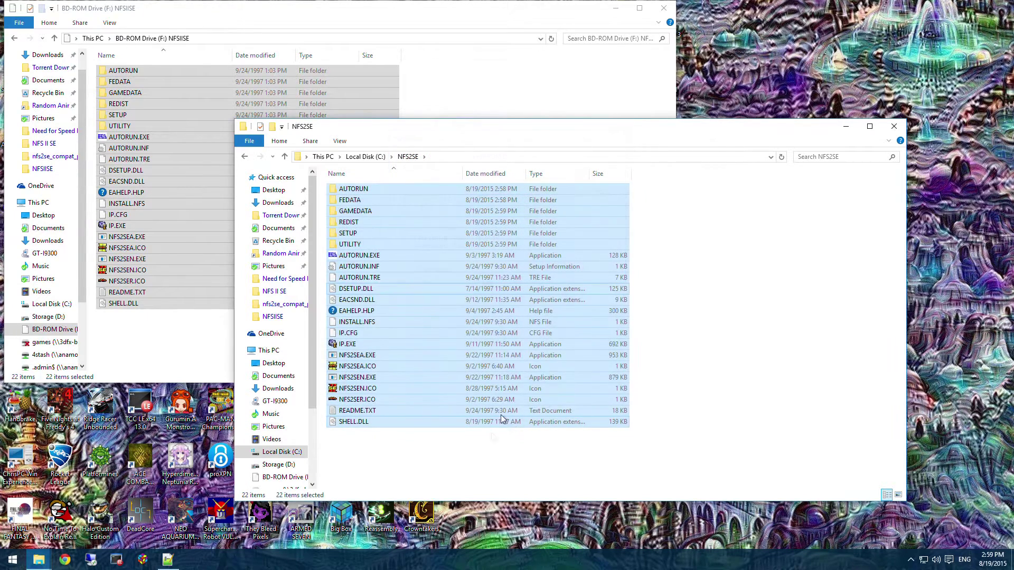
left_click(447, 456)
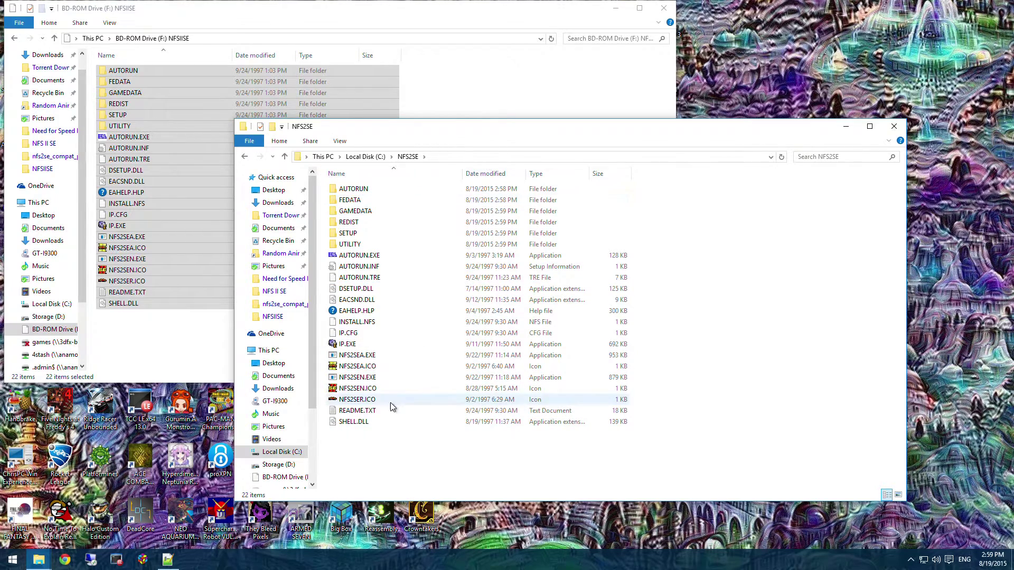
Minimize the disc's NFSIISE window to reveal the Notepad++ note of download links.
left_click(615, 9)
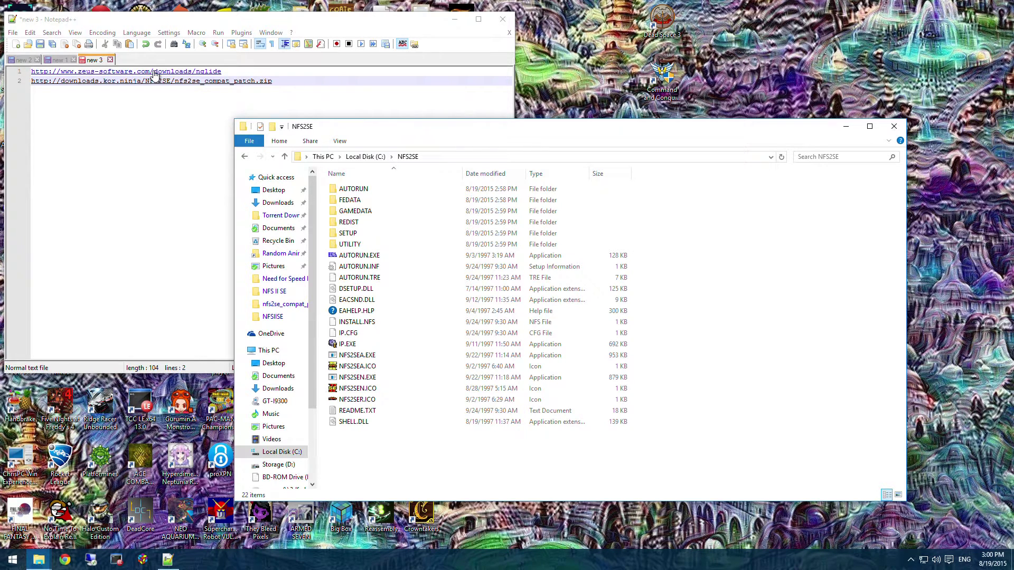
Download the nGlide installer from the Zeus Software page linked in the Notepad++ note.
left_click(191, 72)
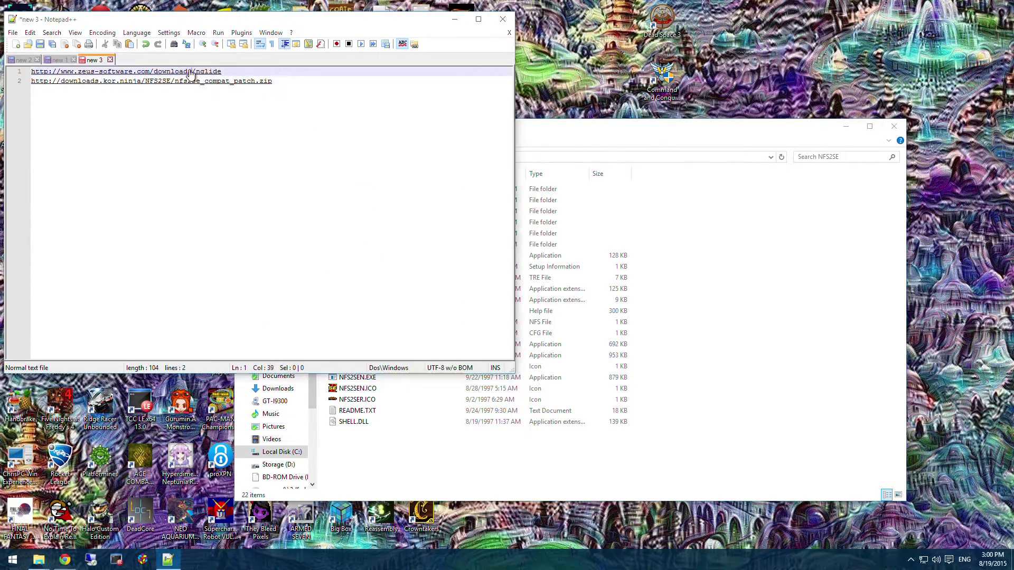
triple_click(191, 73)
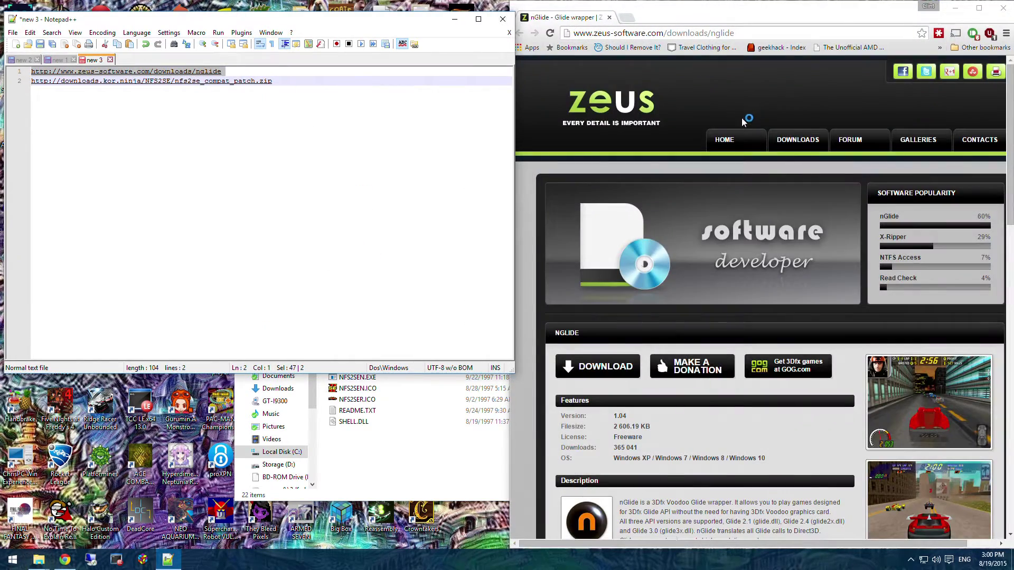
left_click(812, 11)
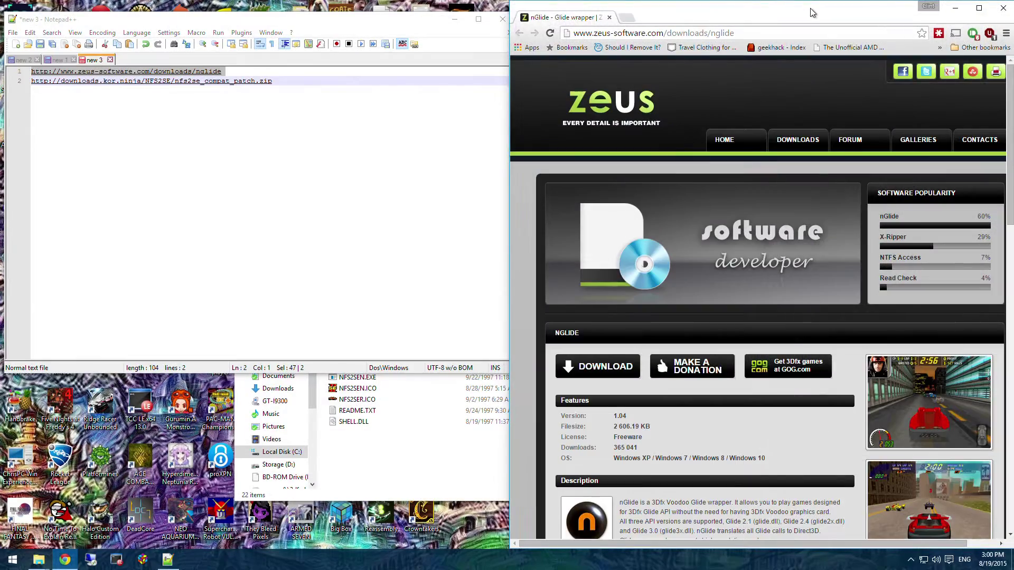
double_click(811, 11)
left_click(302, 306)
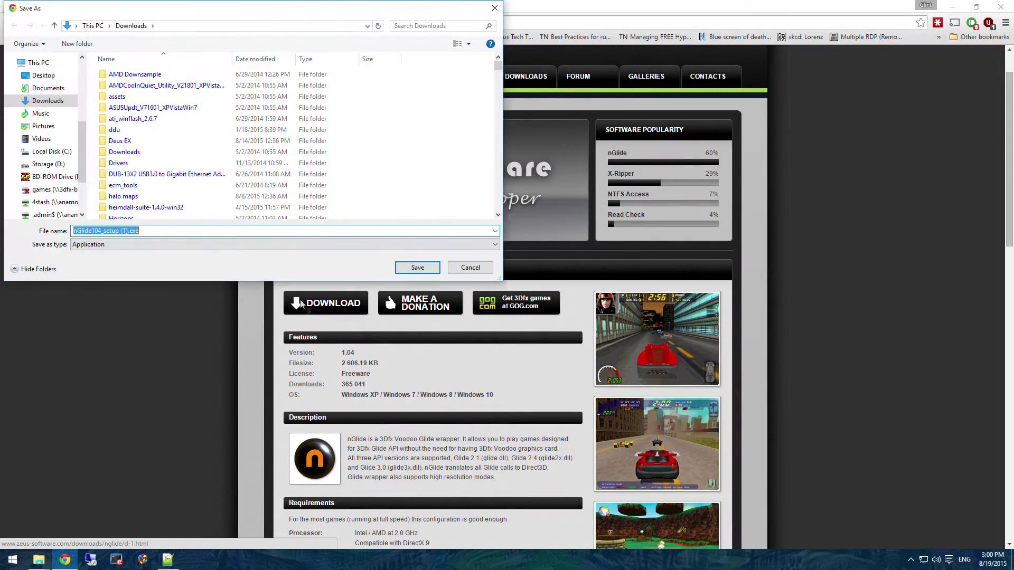
left_click(411, 268)
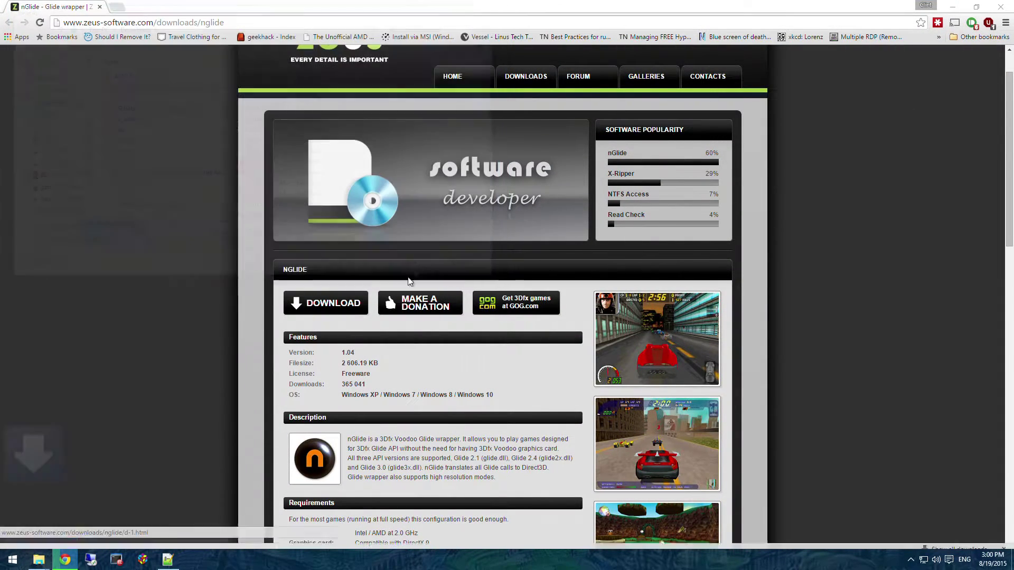
Install nGlide 1.04 from the downloaded installer, then minimize Chrome.
left_click(53, 538)
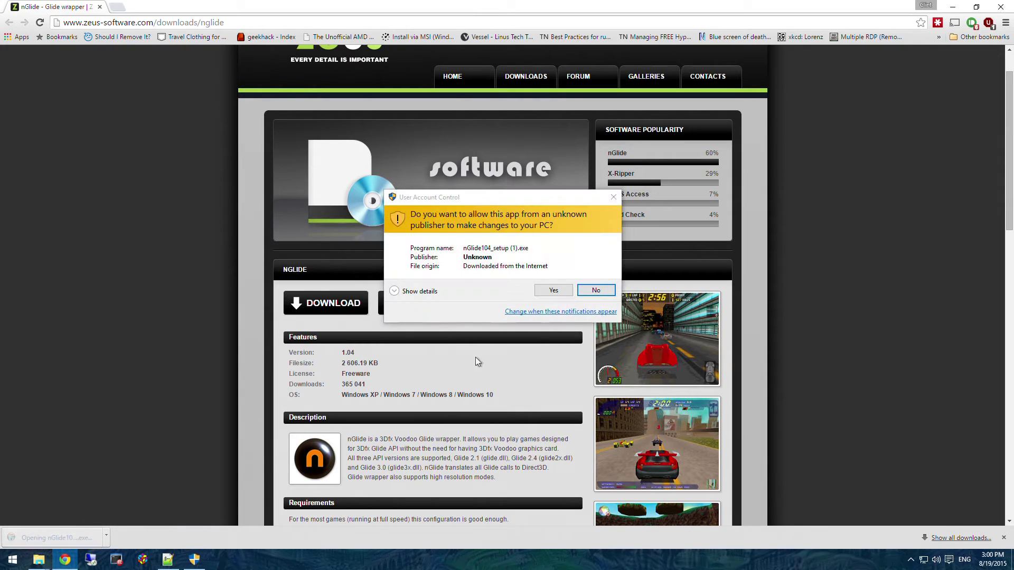
left_click(554, 291)
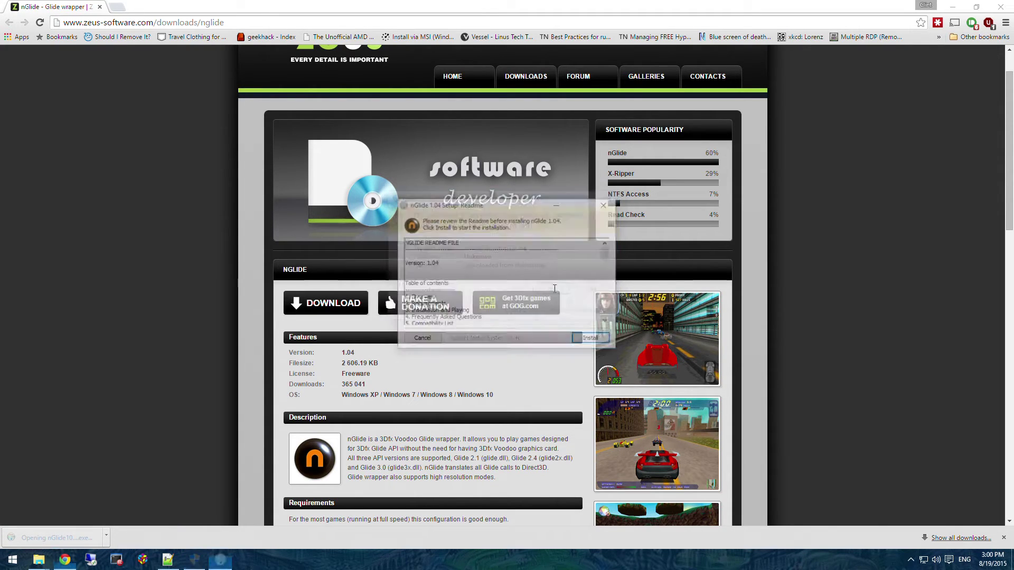
left_click(589, 342)
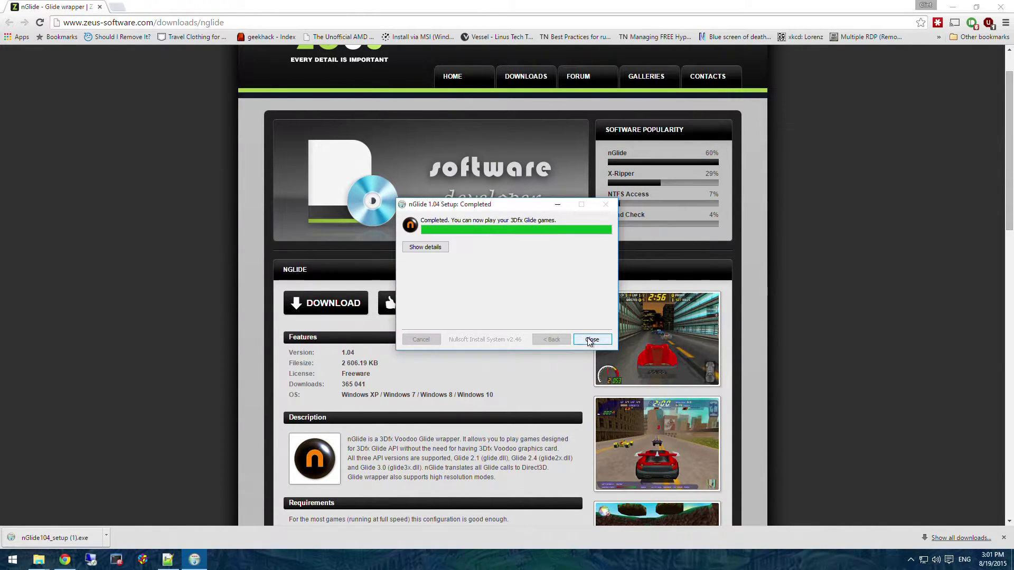
left_click(589, 341)
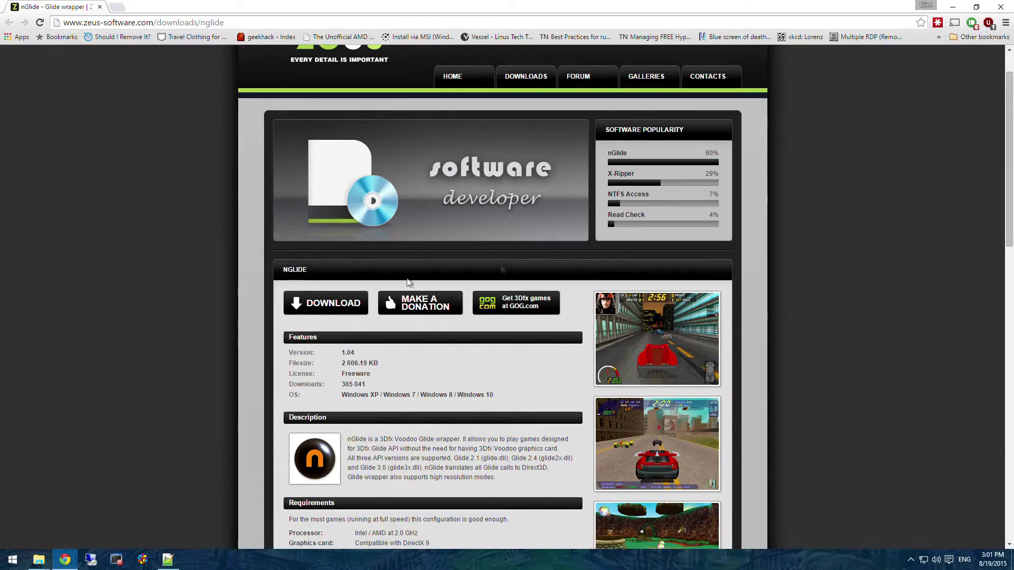
key("super+Down")
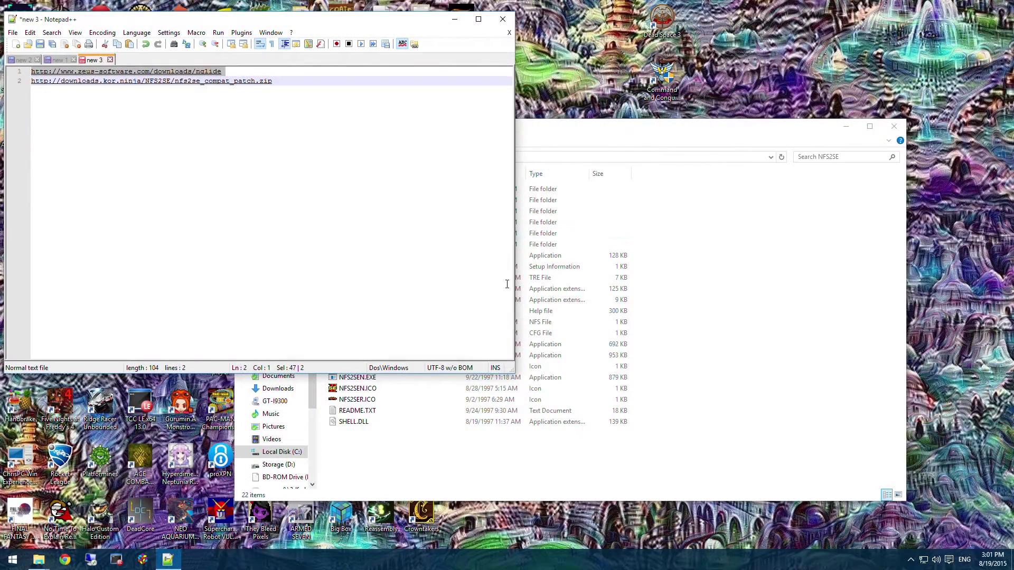
In nGlide Configurator, set screen resolution to By desktop and aspect ratio to 4 : 3, then apply.
left_click(12, 561)
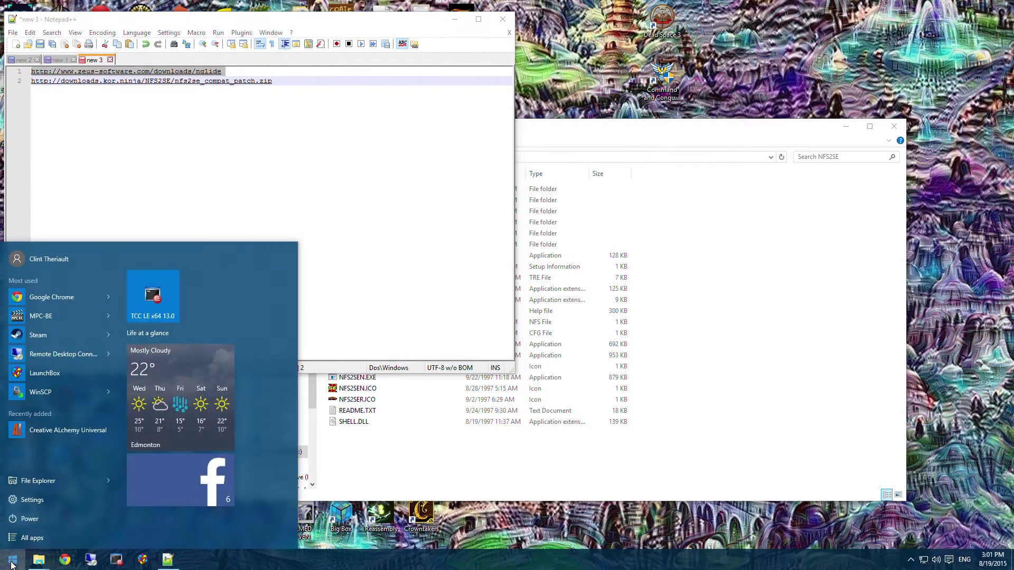
type("nglide")
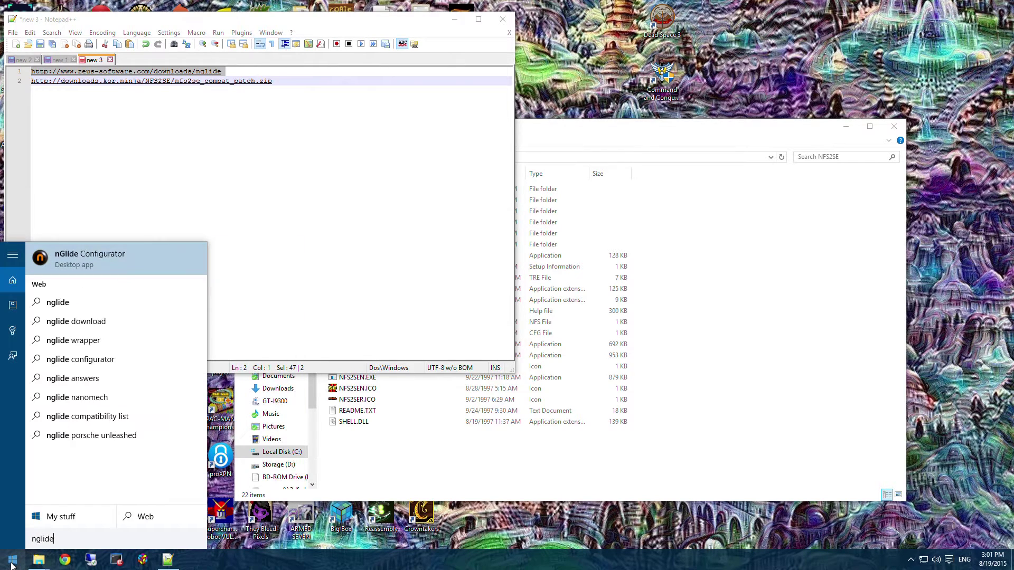
left_click(85, 257)
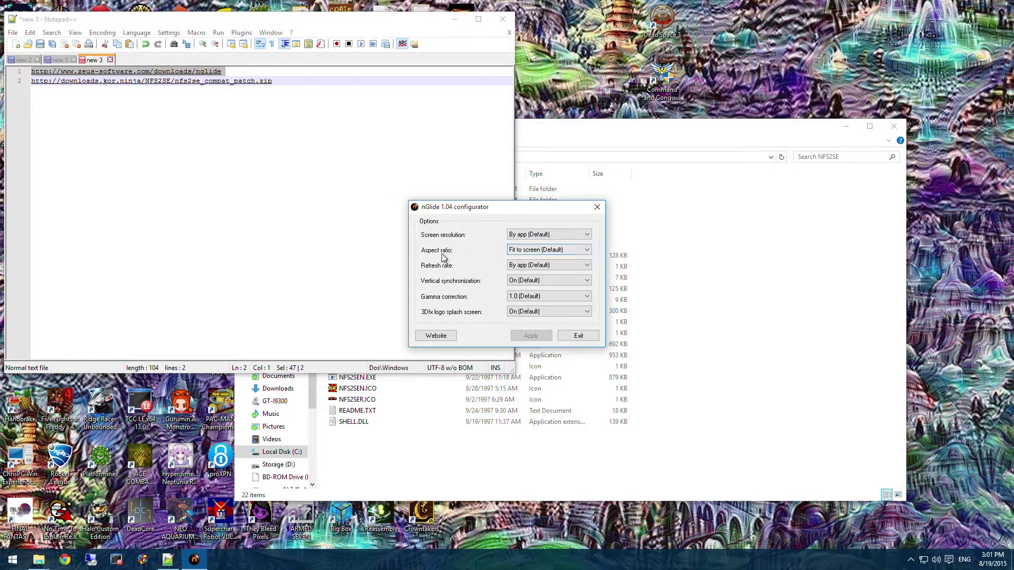
left_click(555, 234)
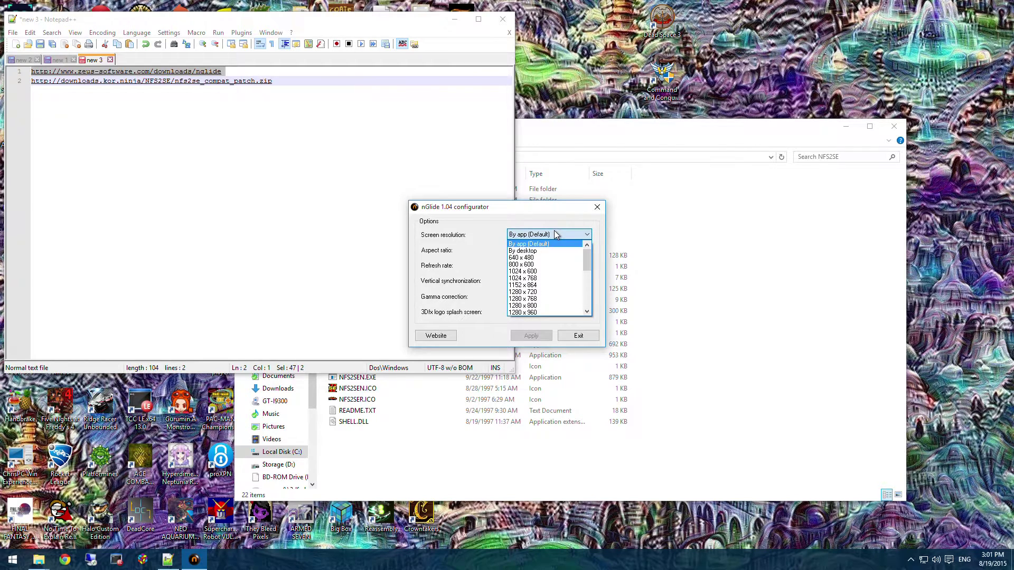
left_click(515, 251)
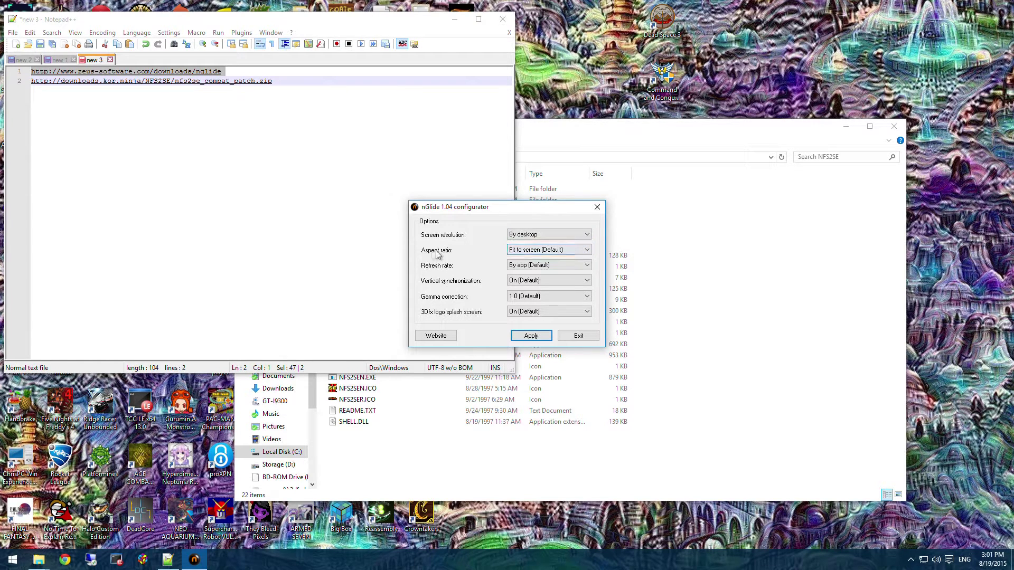
left_click(533, 250)
left_click(528, 265)
left_click(531, 336)
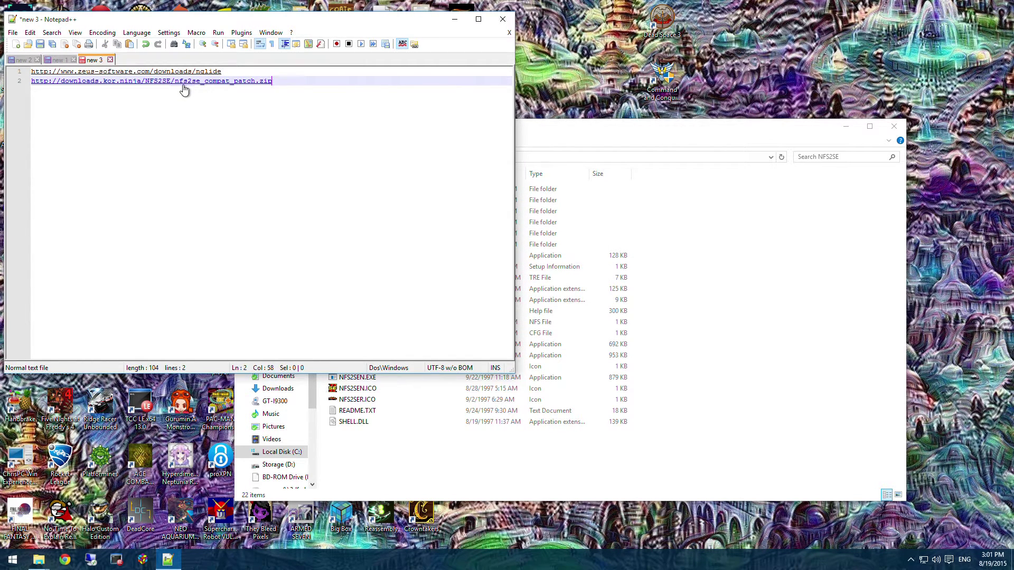
Extract all 28 files from nfs2se_compat_patch.zip into the C: NFS2SE folder, making 50 items.
left_click(640, 123)
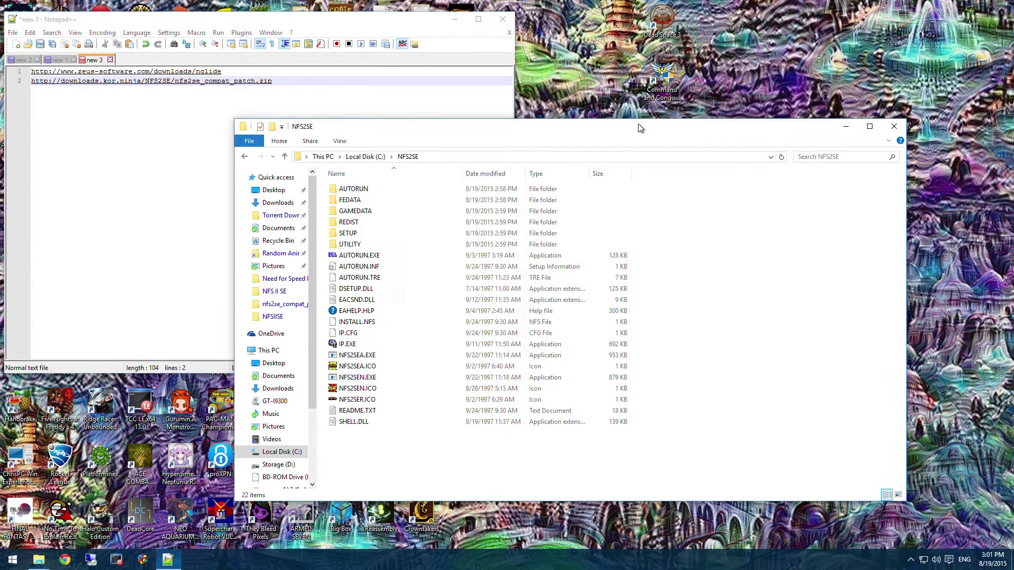
left_click(352, 355)
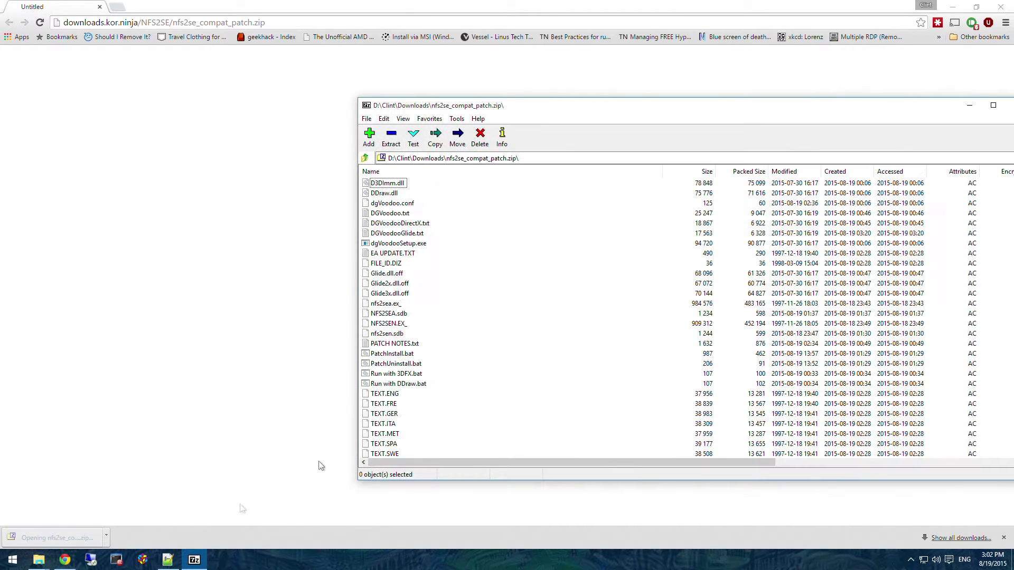
left_click(393, 214)
key("ctrl+a")
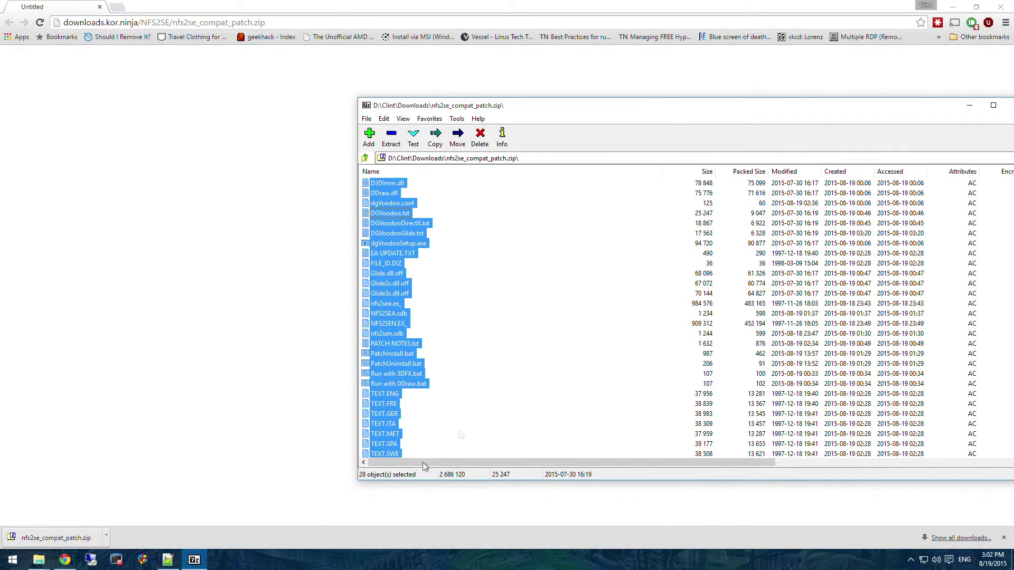
left_click_drag(358, 357, 680, 357)
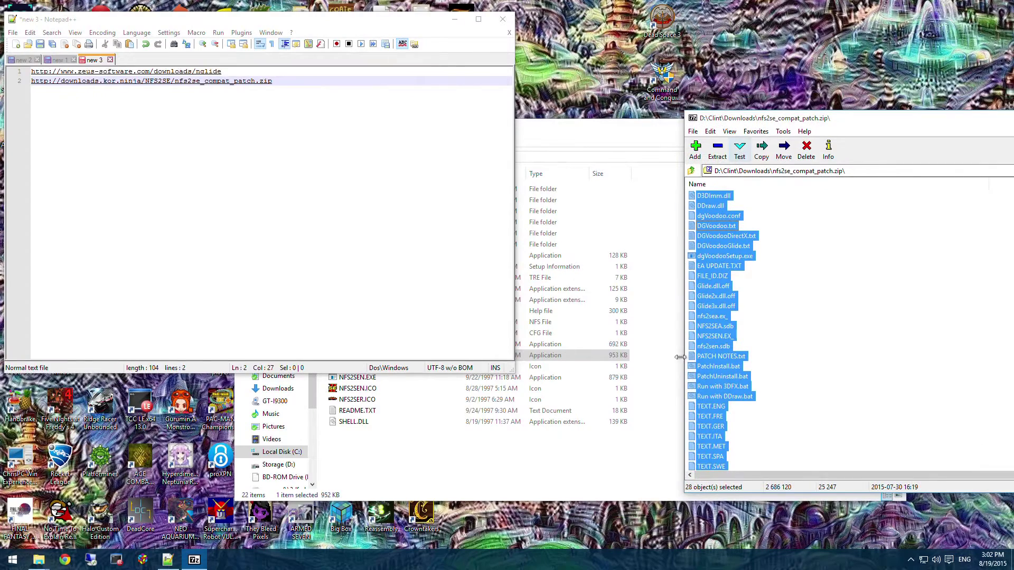
left_click(824, 286)
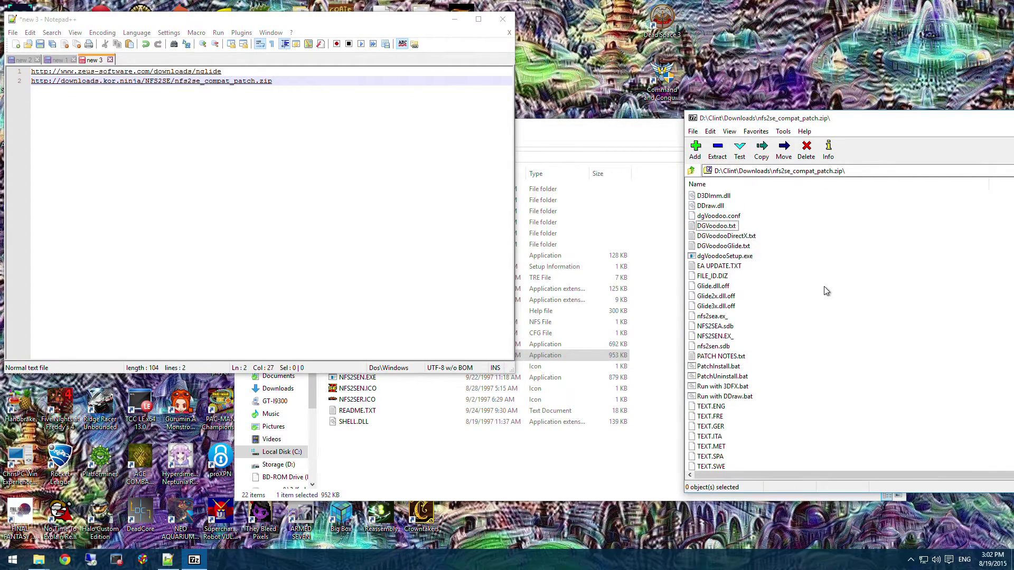
scroll(795, 338, "down", 1)
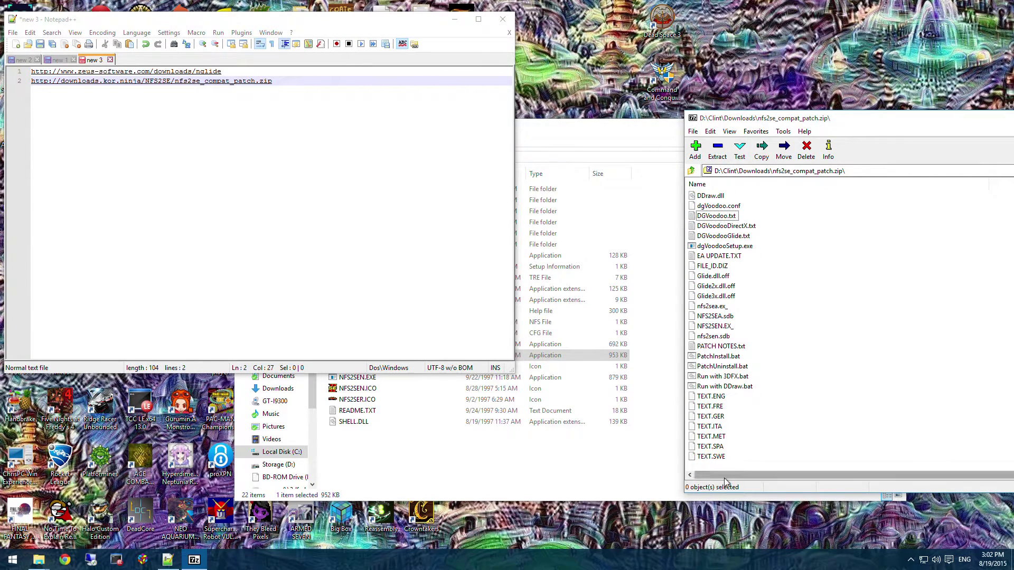
left_click_drag(739, 468, 619, 46)
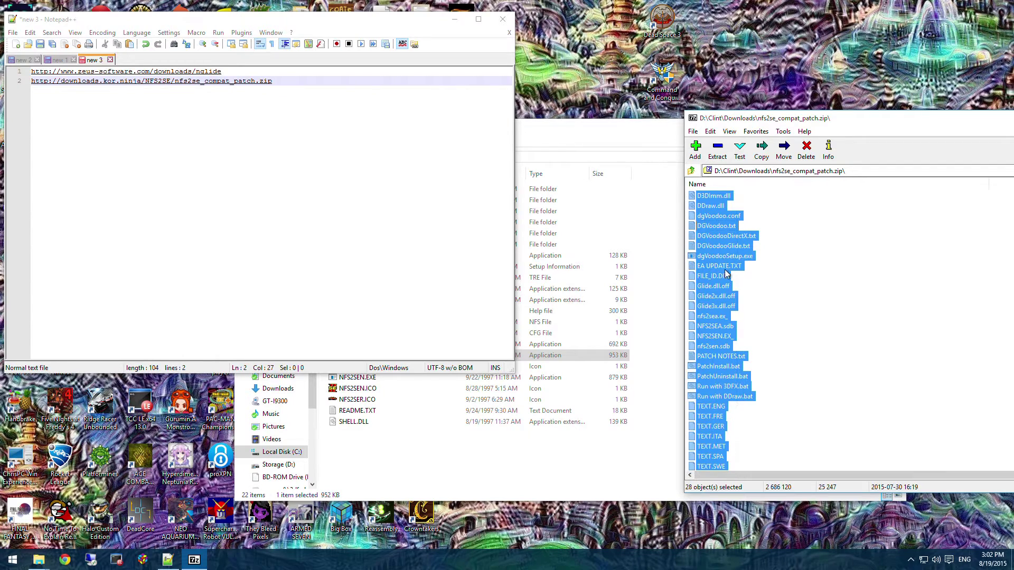
left_click_drag(389, 458, 389, 459)
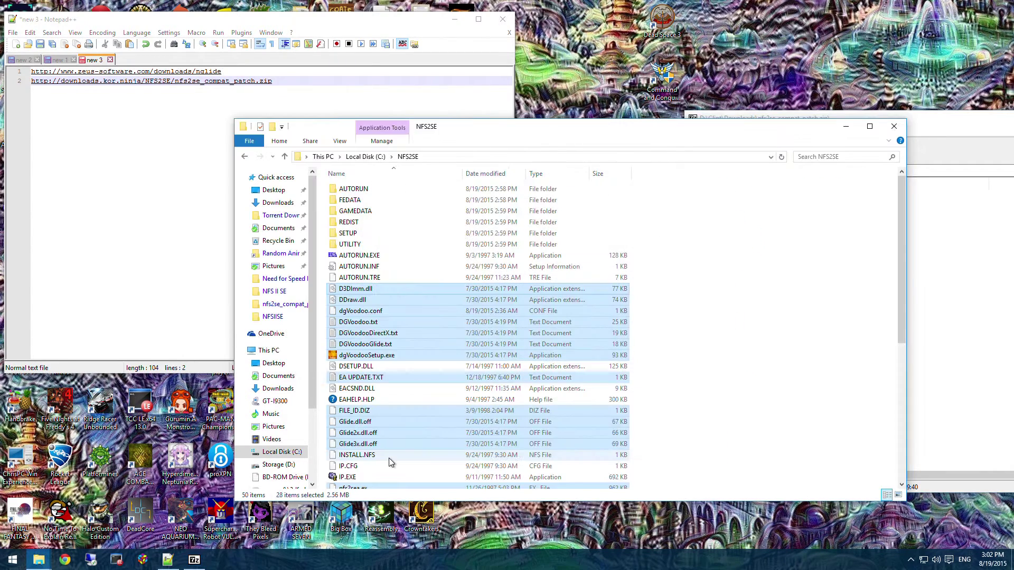
left_click(714, 323)
Run PatchInstall.bat and approve it, producing nfs2sea.old and nfs2sen.old backups.
scroll(699, 317, "down", 2)
scroll(698, 315, "down", 3)
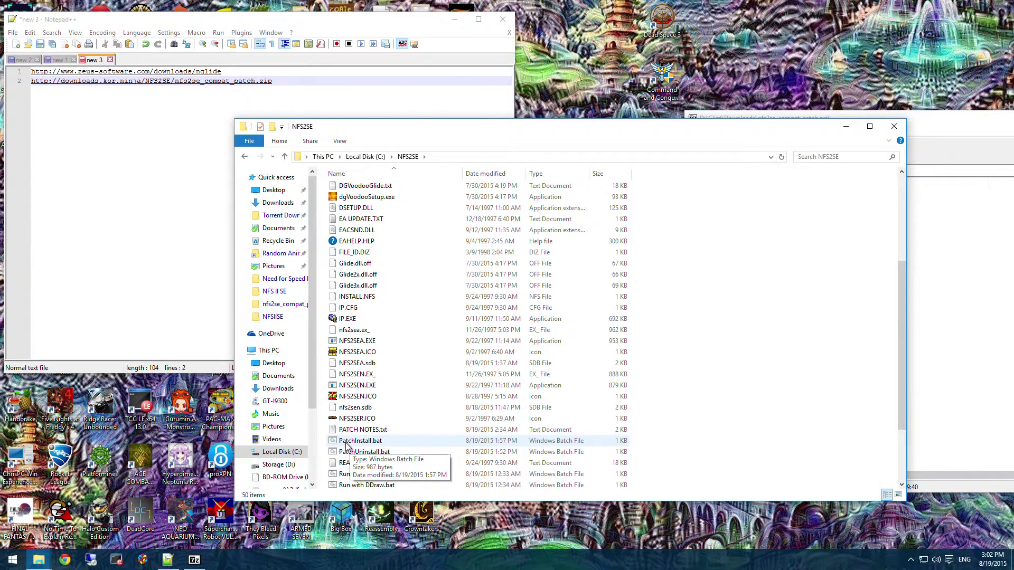
double_click(346, 445)
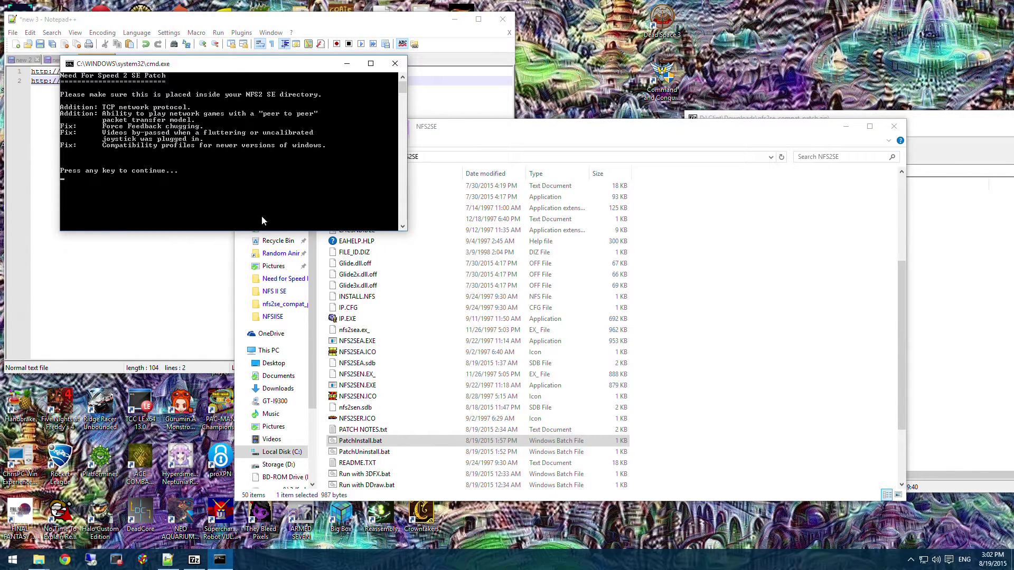
key("Return")
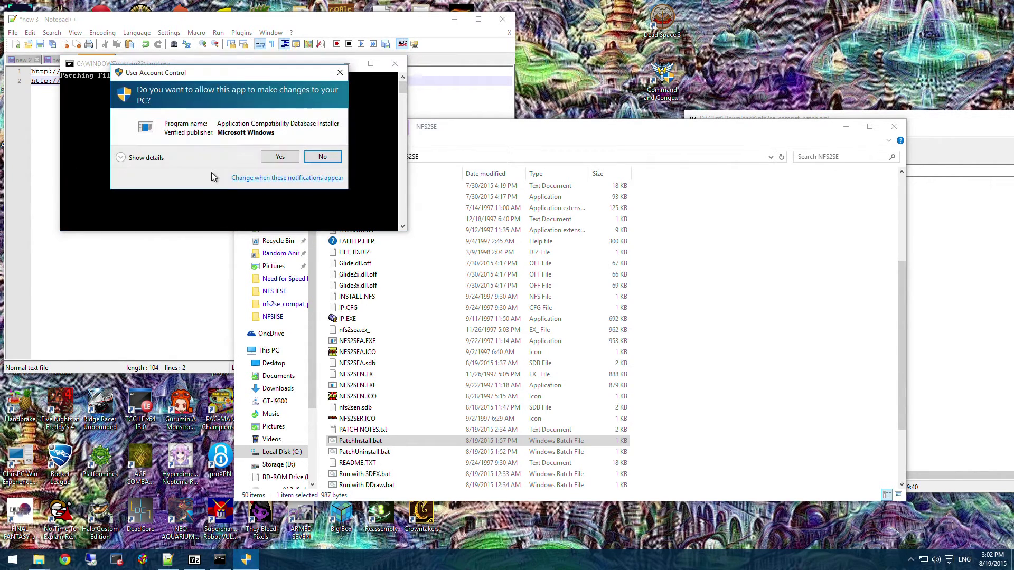
left_click(279, 159)
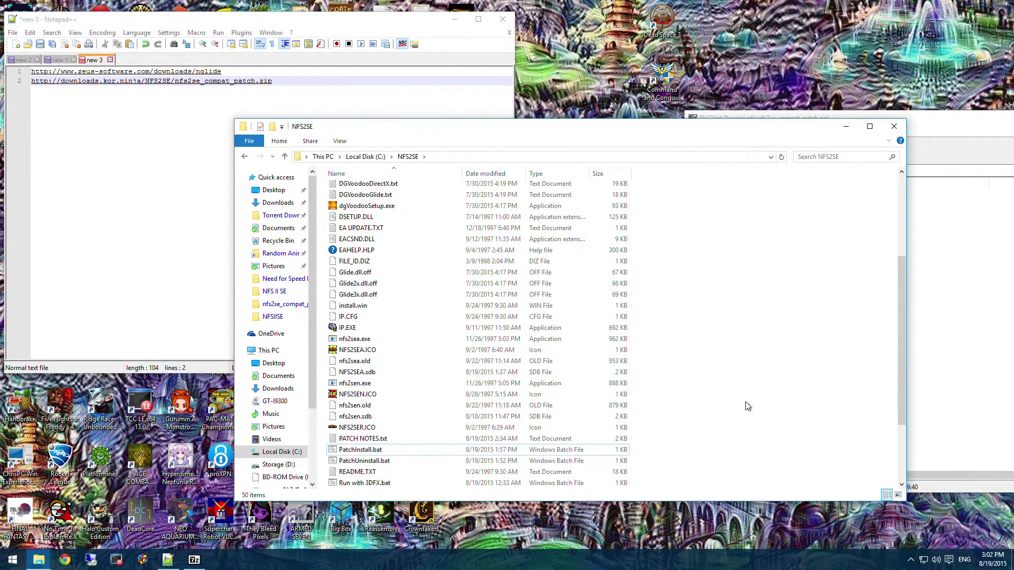
scroll(745, 401, "down", 3)
scroll(745, 397, "up", 3)
scroll(746, 399, "down", 3)
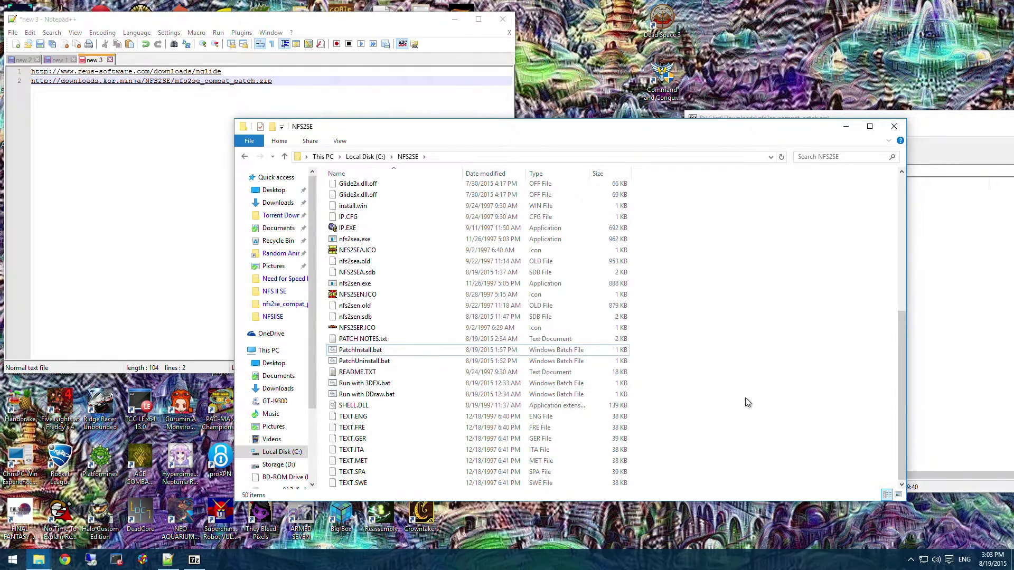
left_click(350, 385)
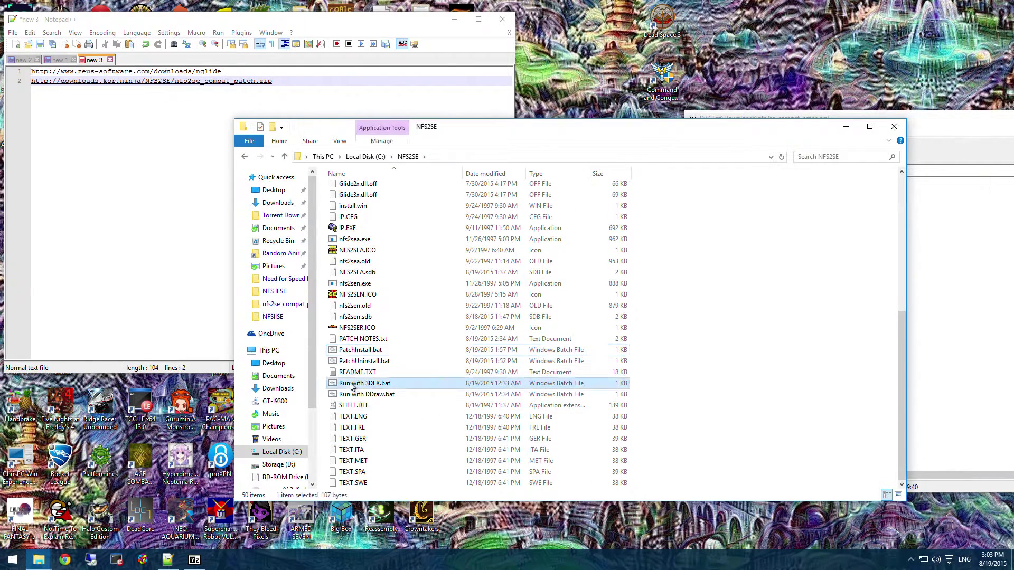
left_click(369, 395)
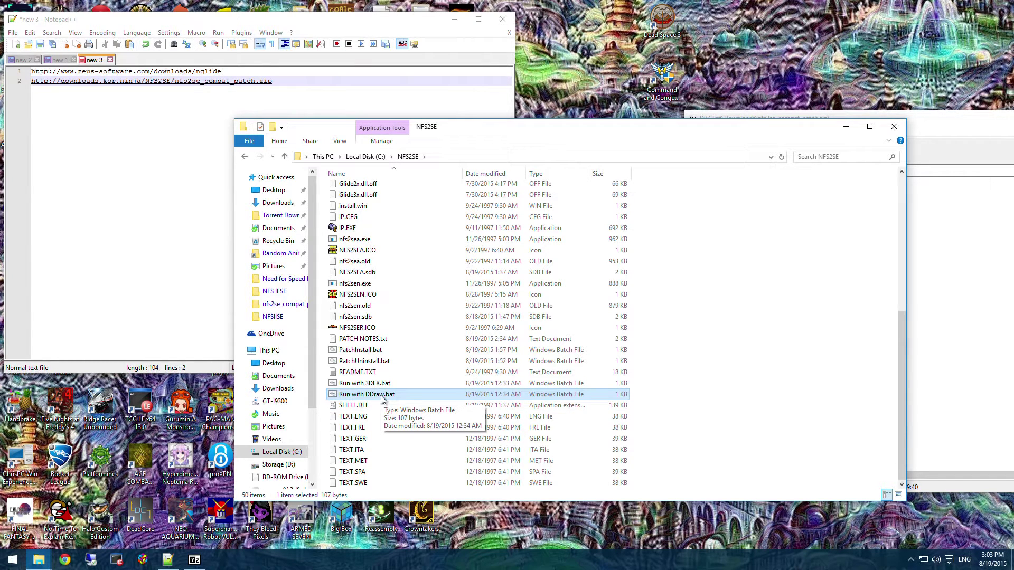
left_click(336, 384)
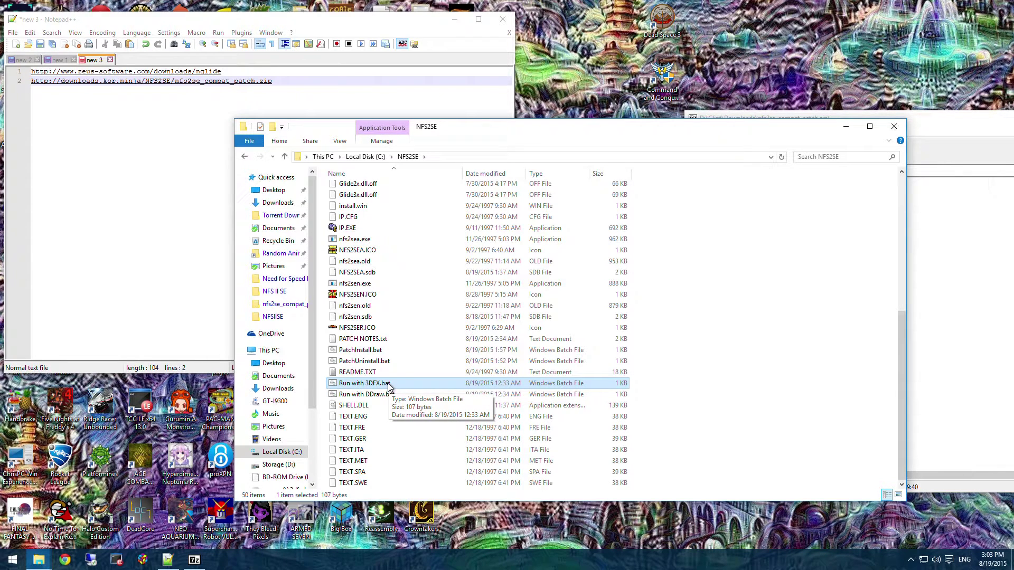
left_click(388, 384, "ctrl")
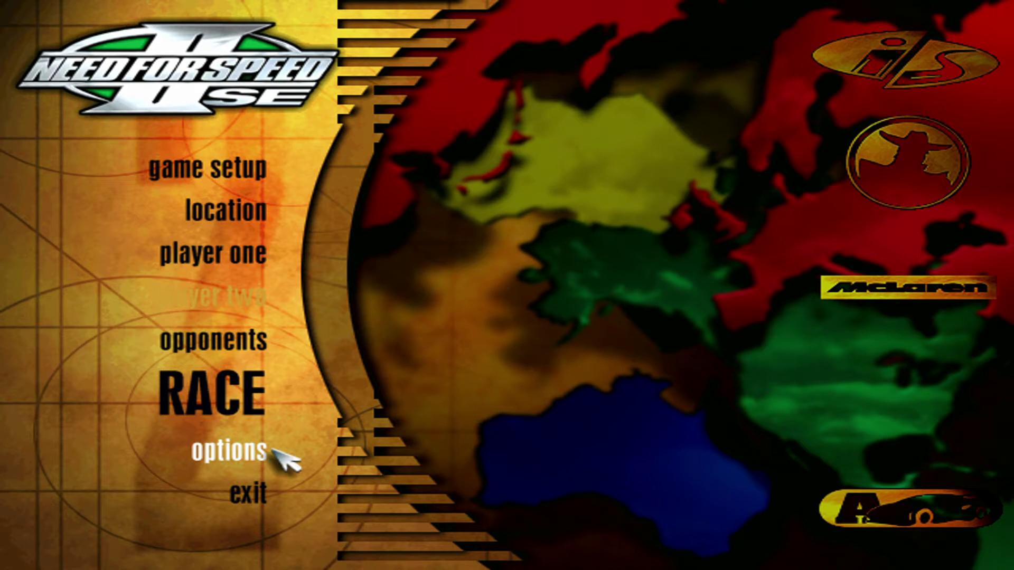
Change the graphics window size from medium to full and return to the main menu.
left_click(272, 450)
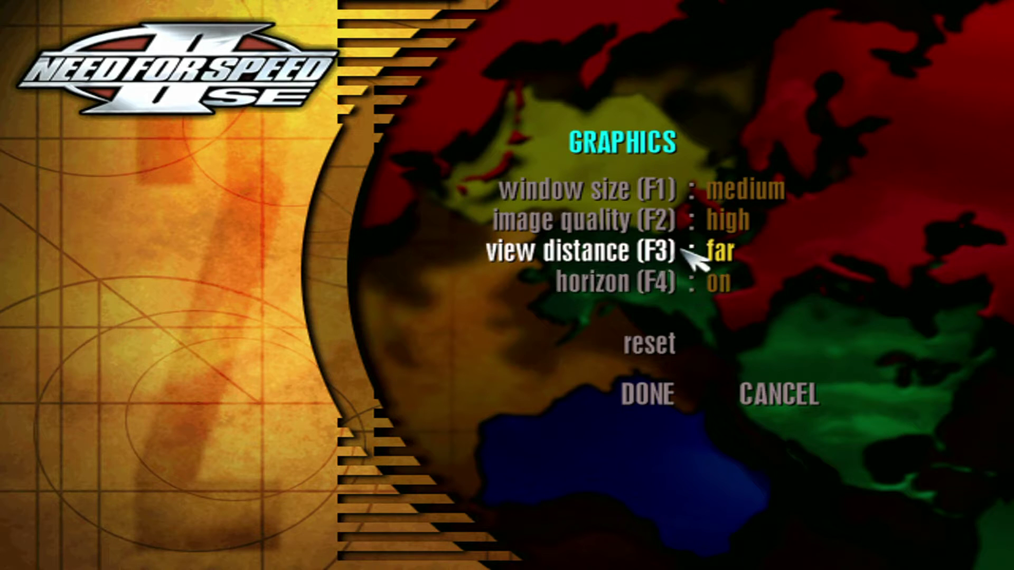
left_click(682, 188)
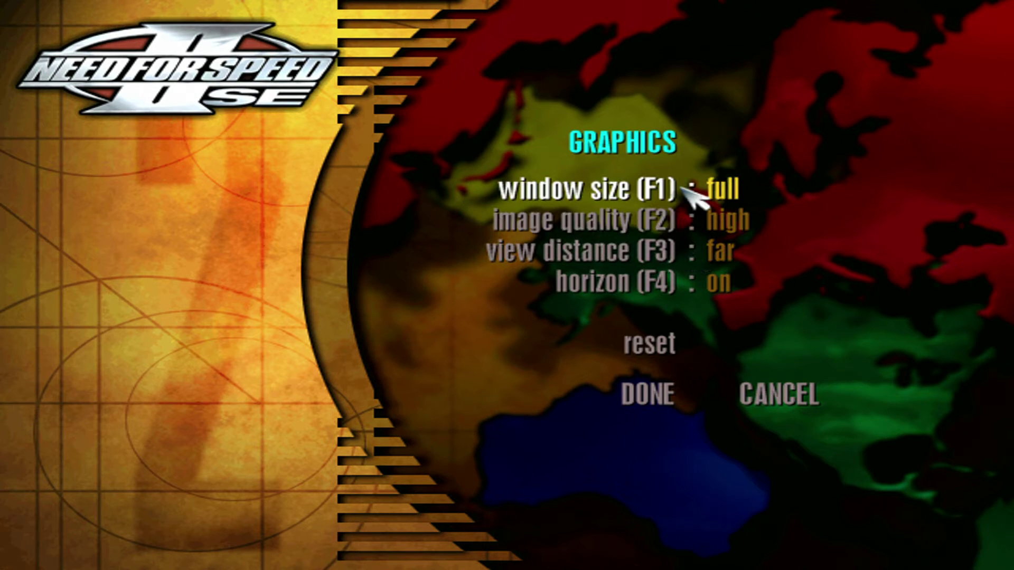
left_click(681, 393)
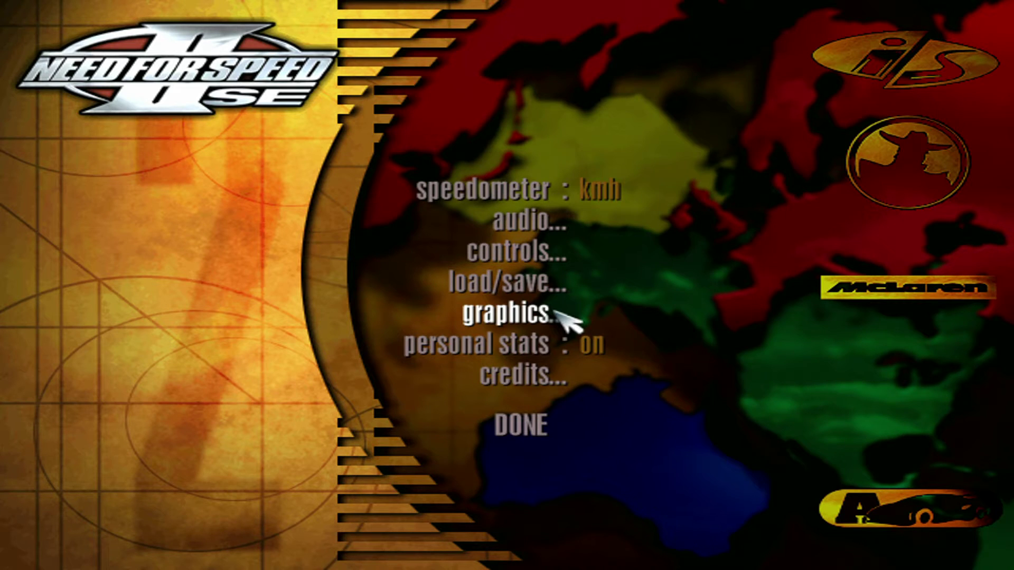
key("Escape")
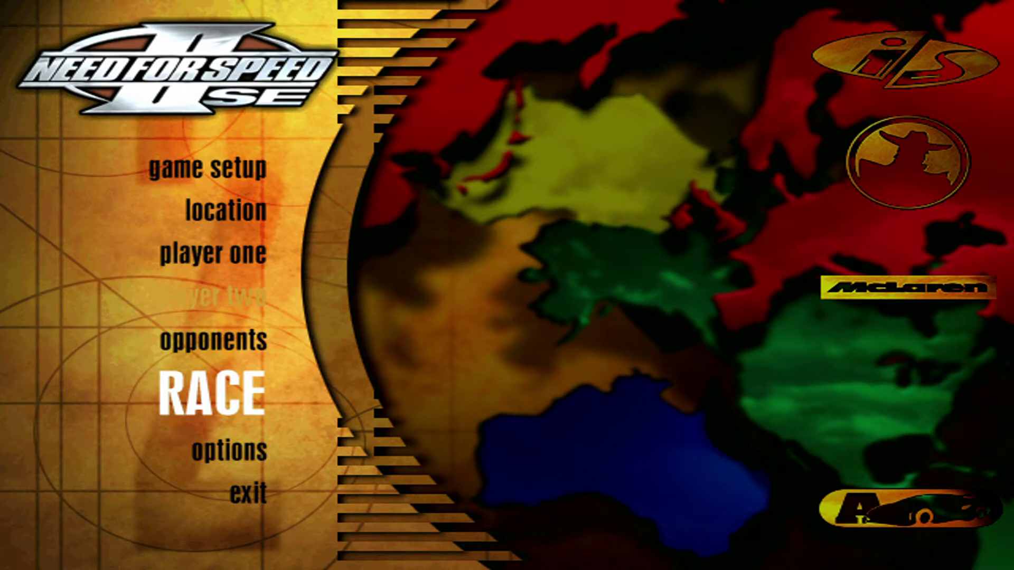
Start the Shusaka race and accelerate through the gears down the opening straight.
key("Return")
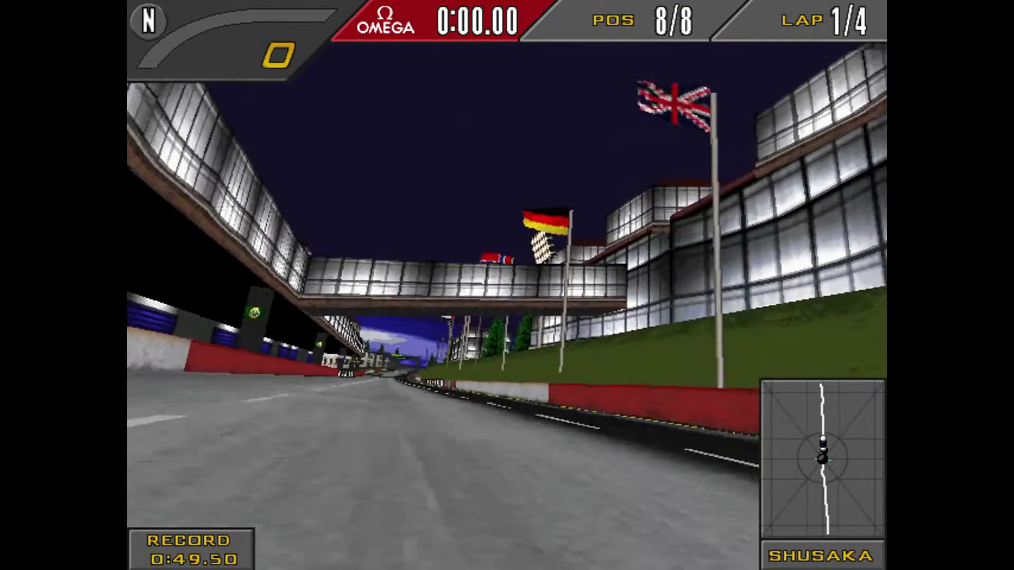
key("Up")
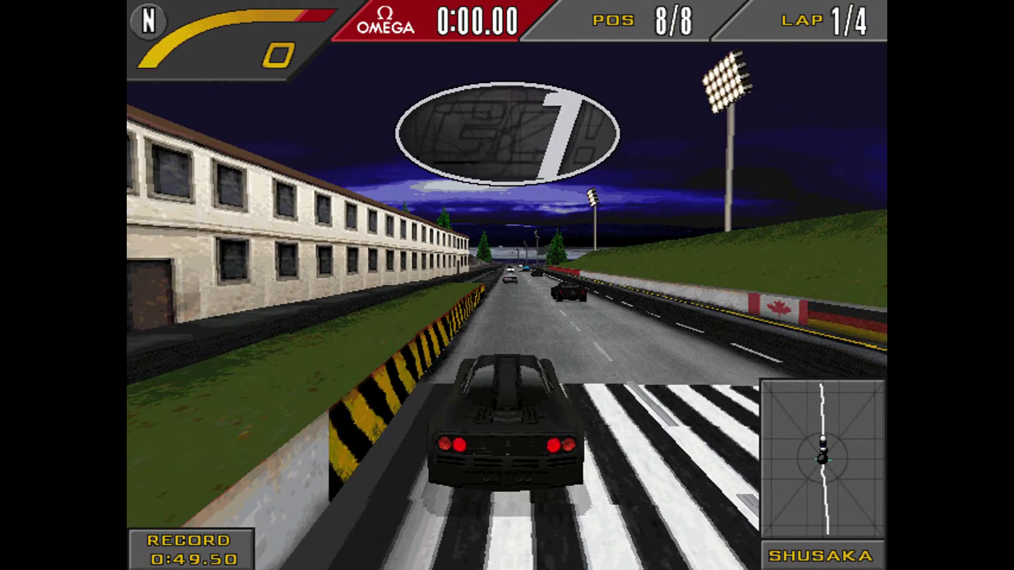
key("Up")
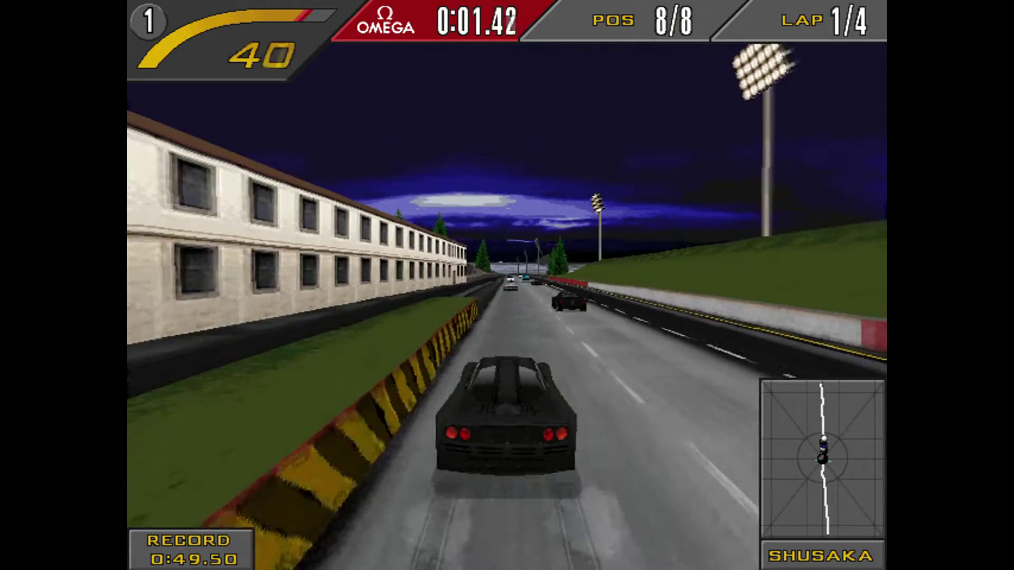
key("Up")
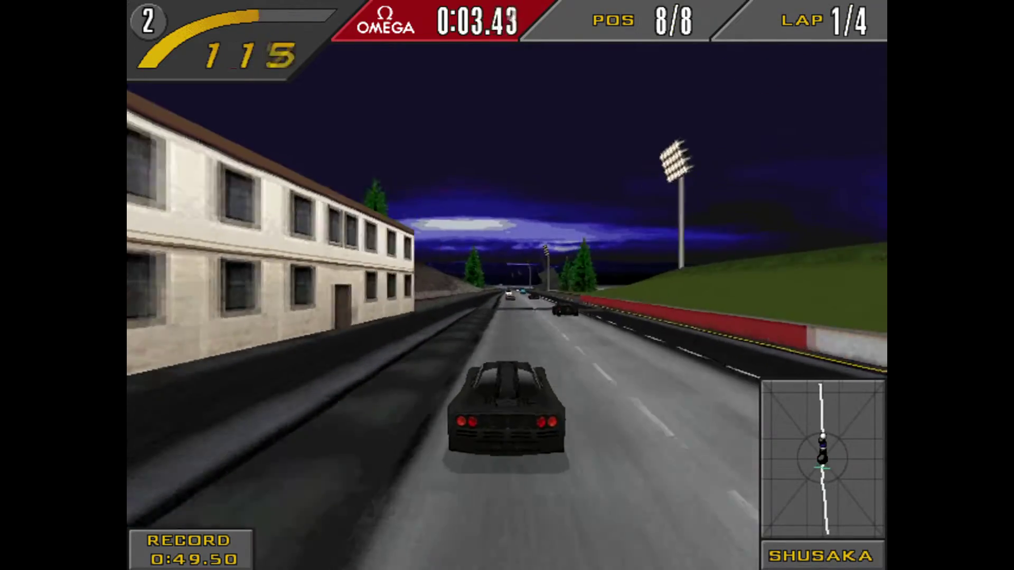
key("Up")
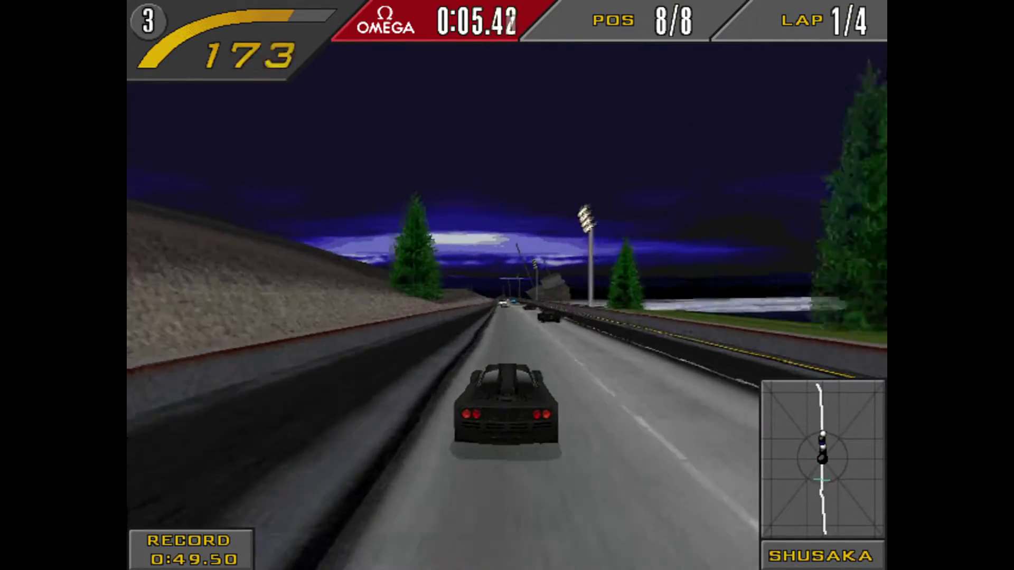
key("Up")
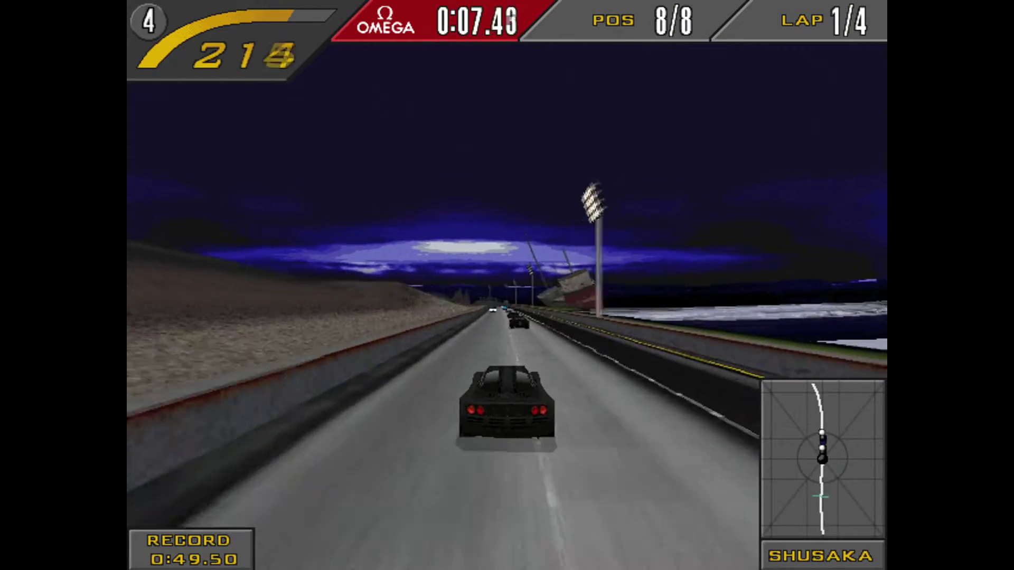
key("Up")
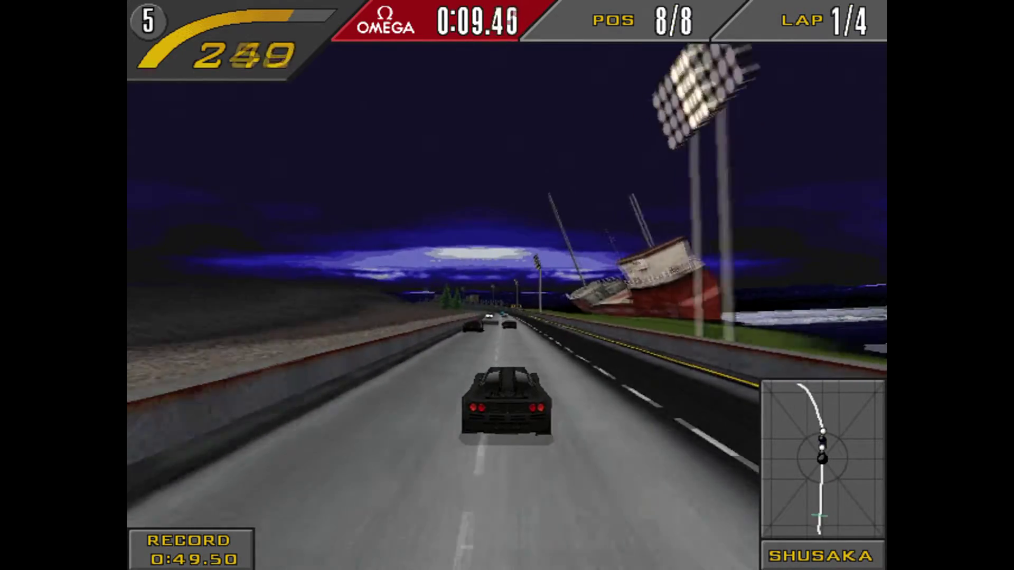
key("Up")
Overtake cars through the left bend, then race through the forest and tunnel at top speed.
key("Left")
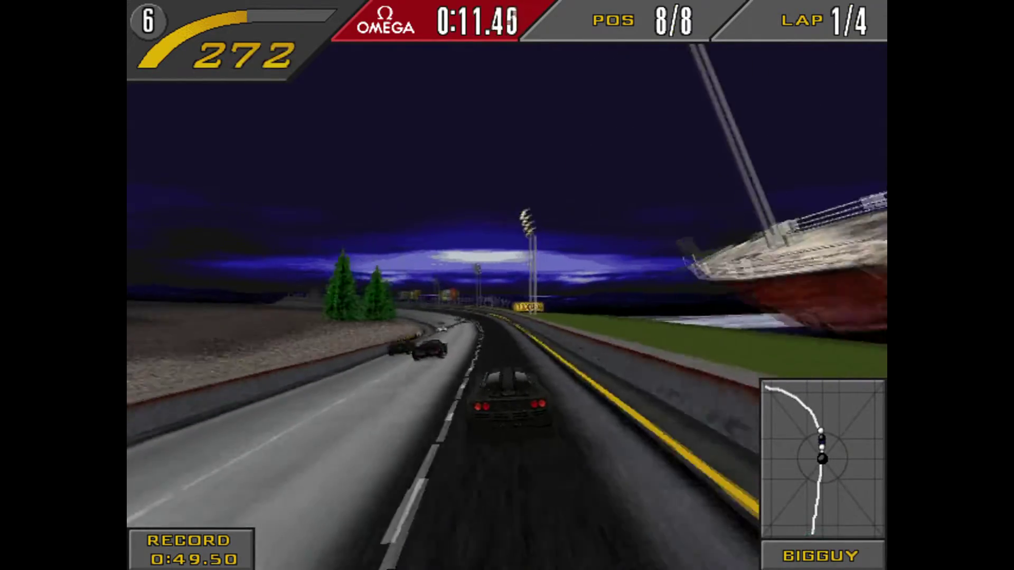
key("Up")
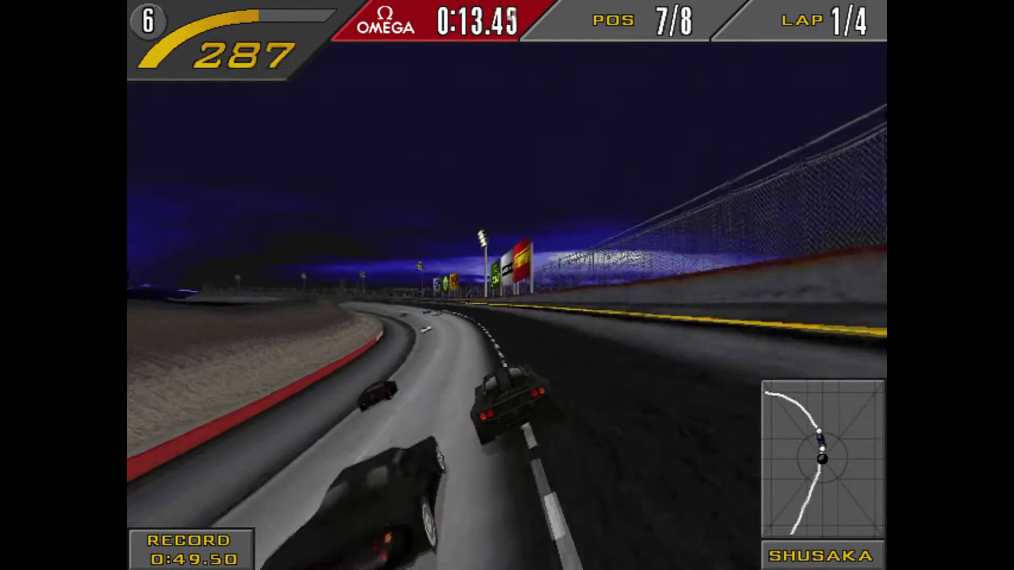
key("Up")
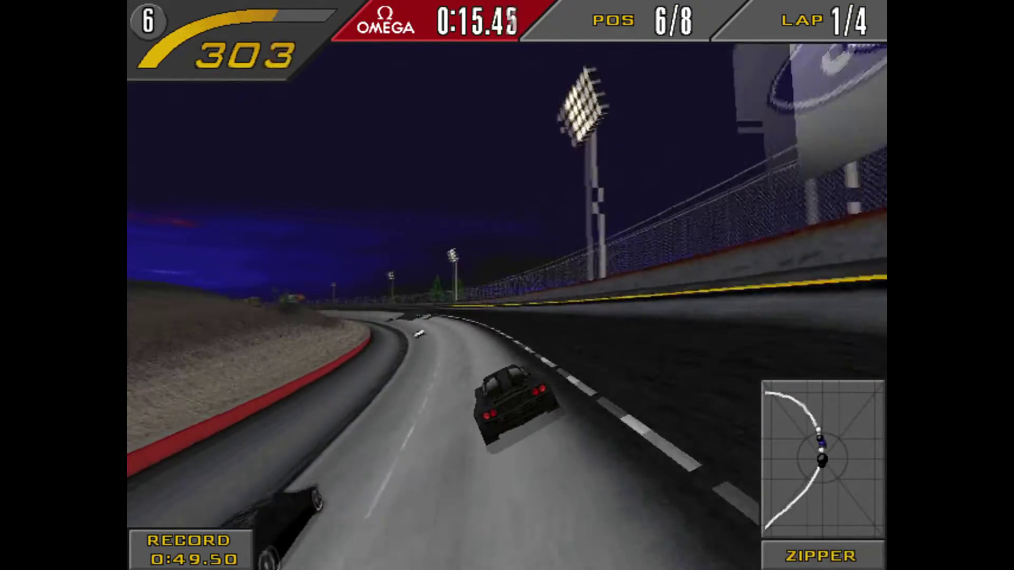
key("Up")
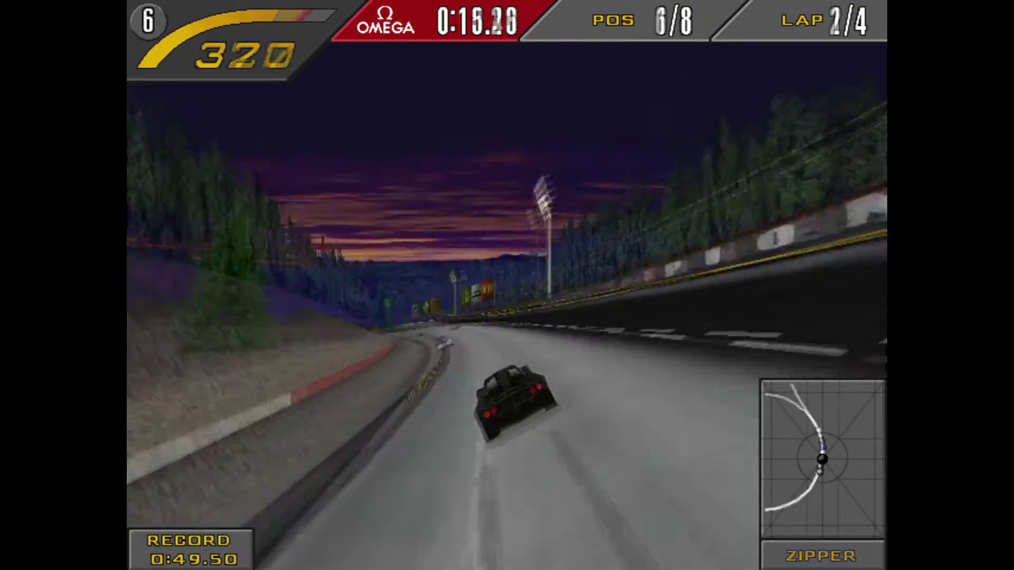
key("Up")
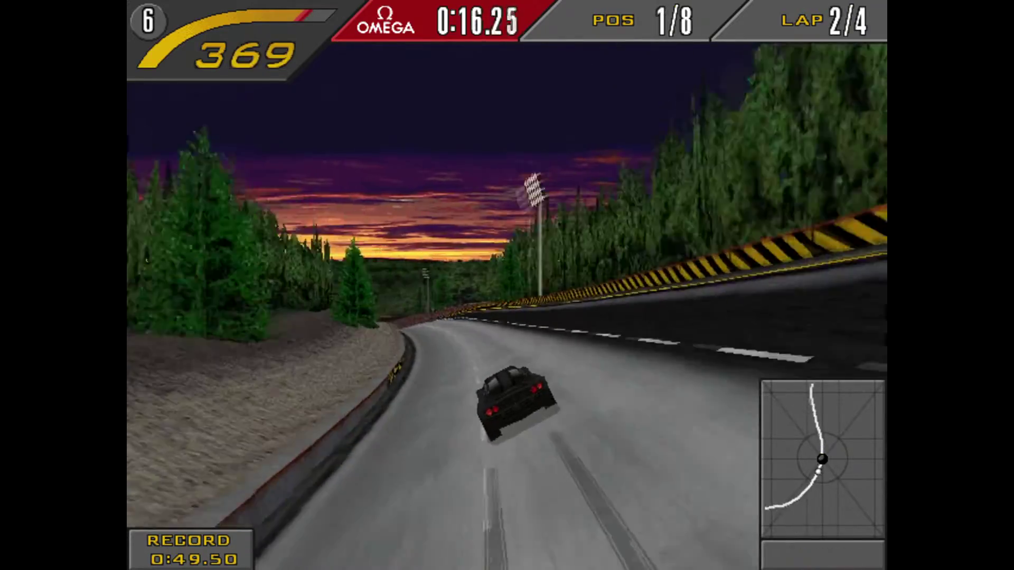
key("Up")
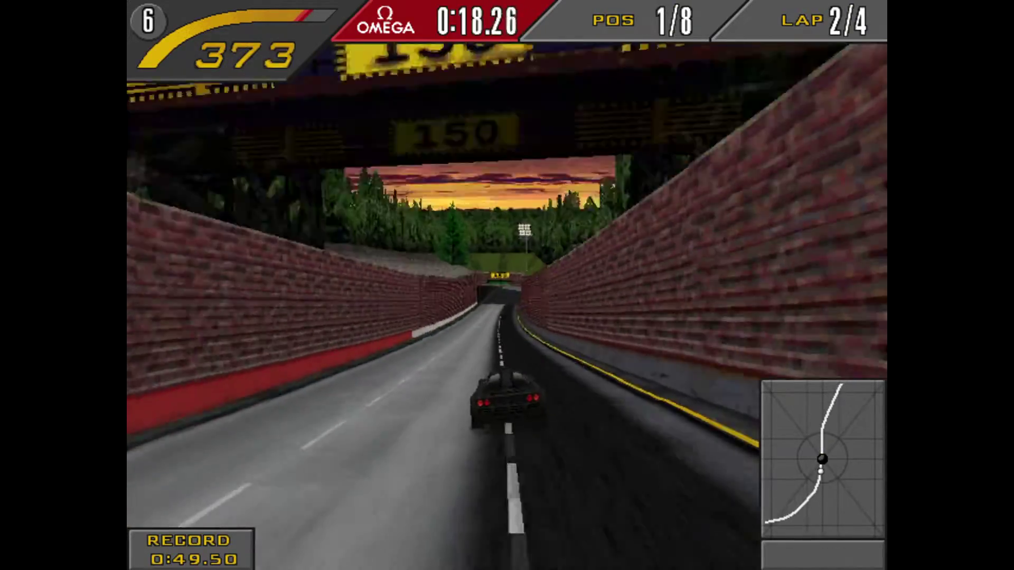
key("Up")
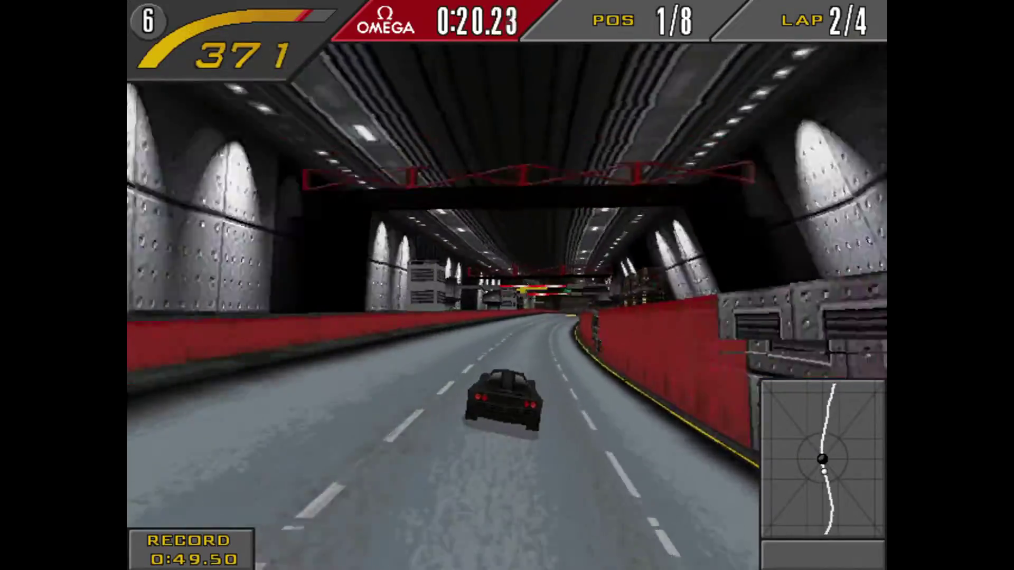
key("Up")
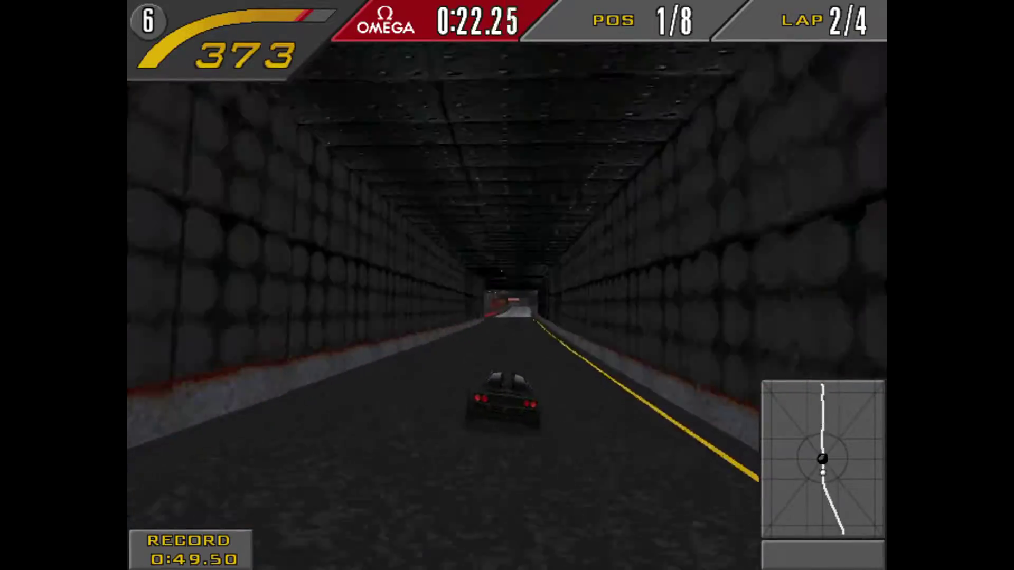
key("Up")
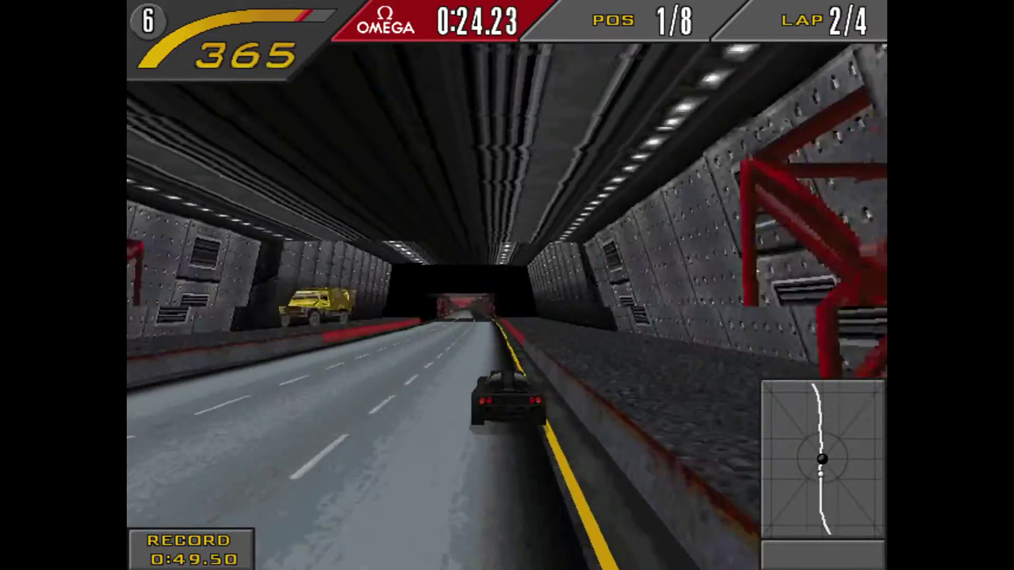
key("Up")
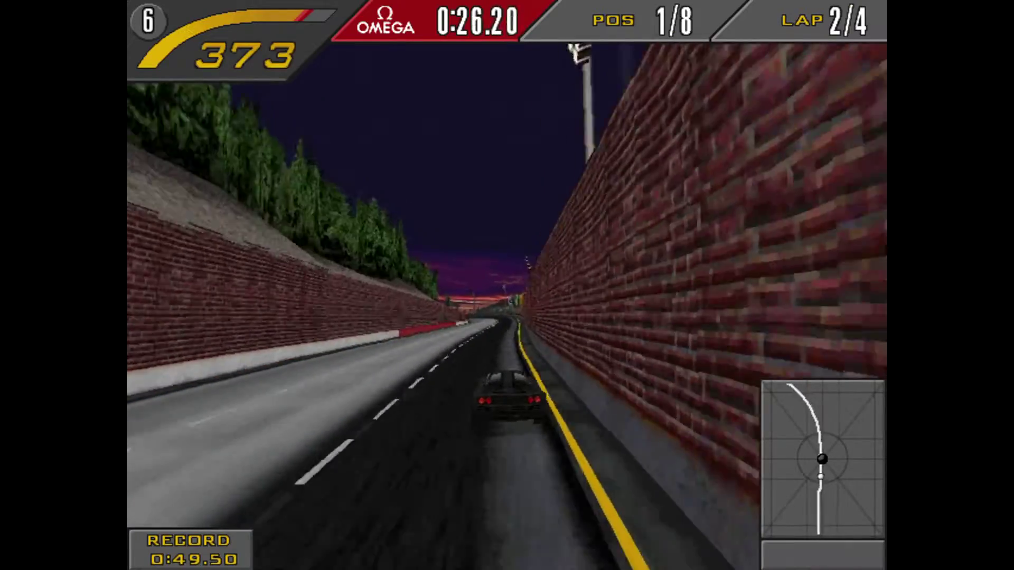
Hold top speed through the right-hand bends and down the pit straight into lap 3.
key("Up")
key("Up")
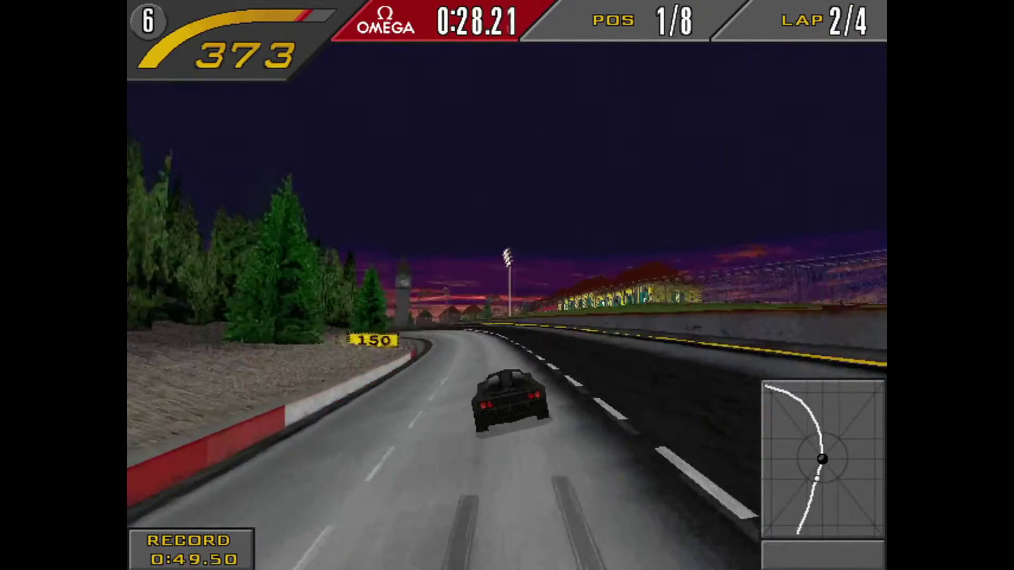
key("Up")
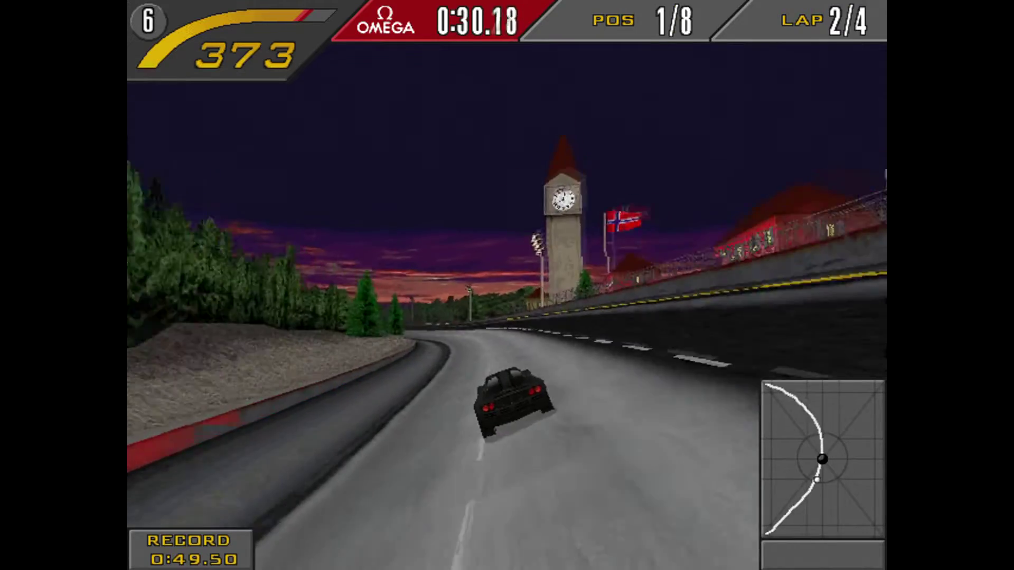
key("Up")
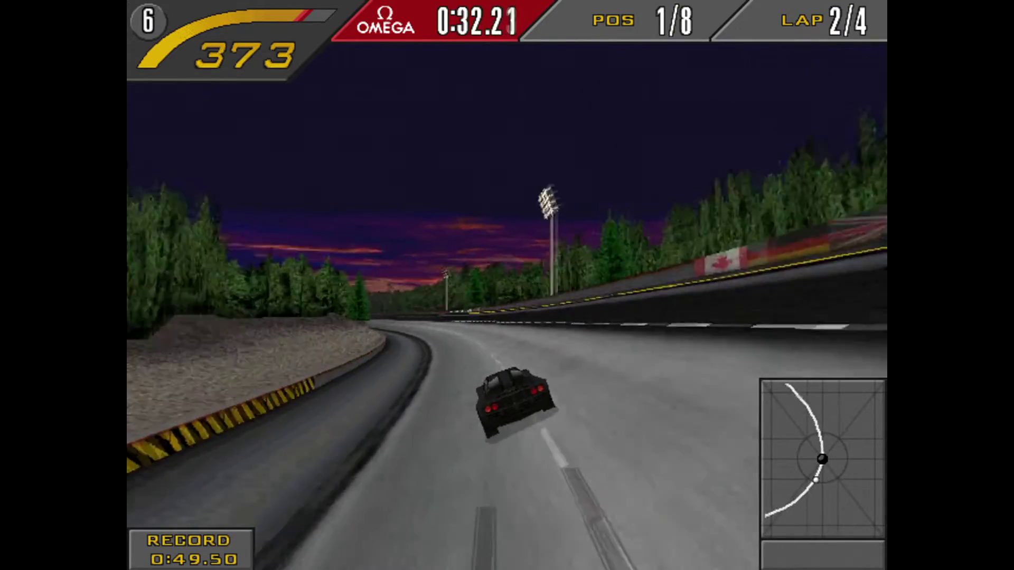
key("Up")
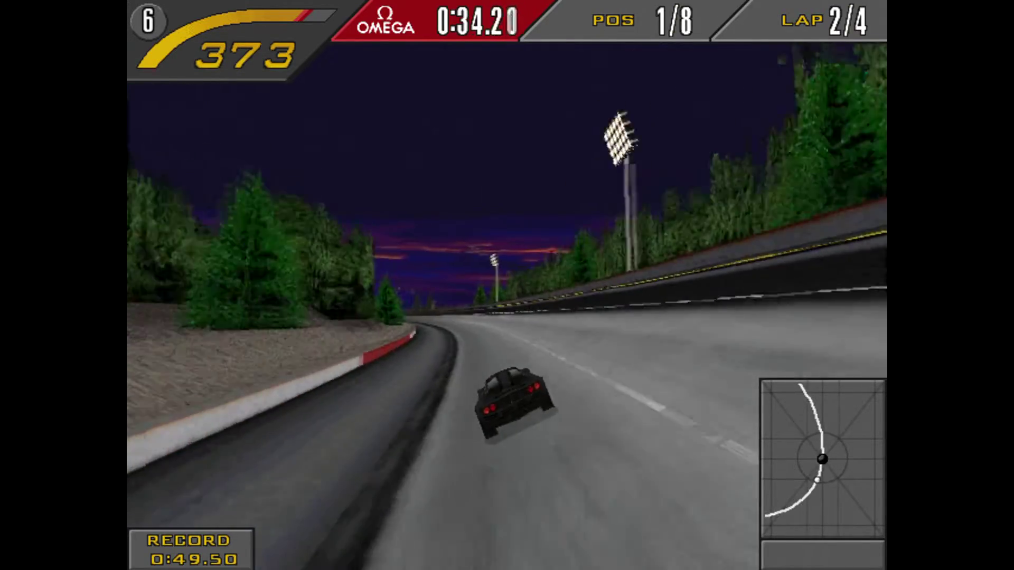
key("Up")
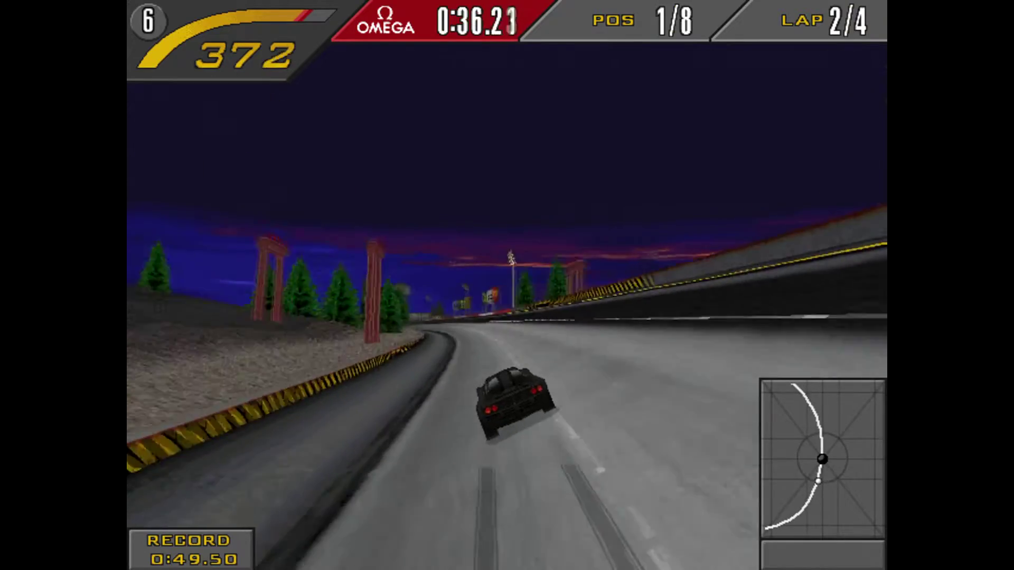
key("Up")
key("Up")
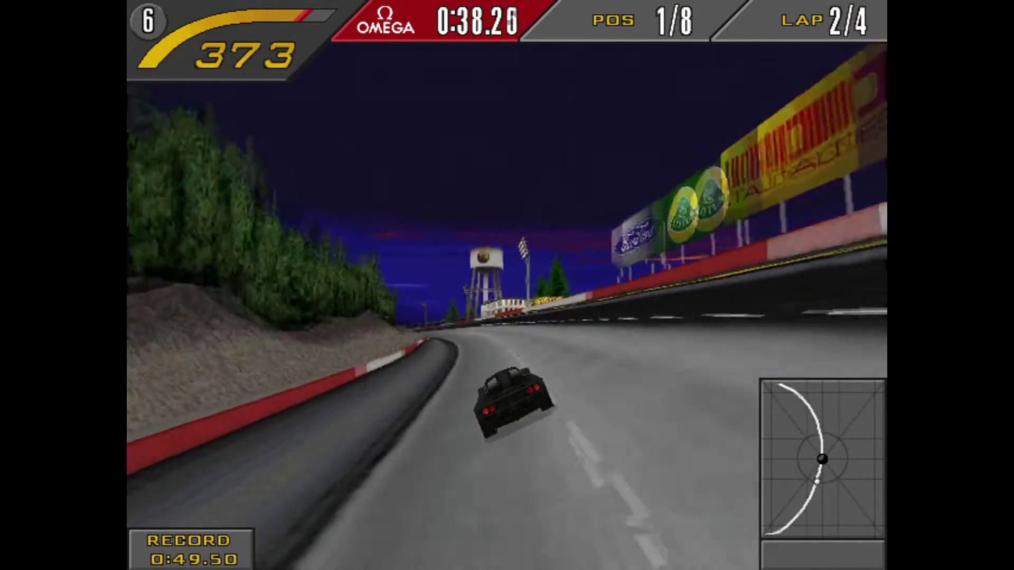
key("Up")
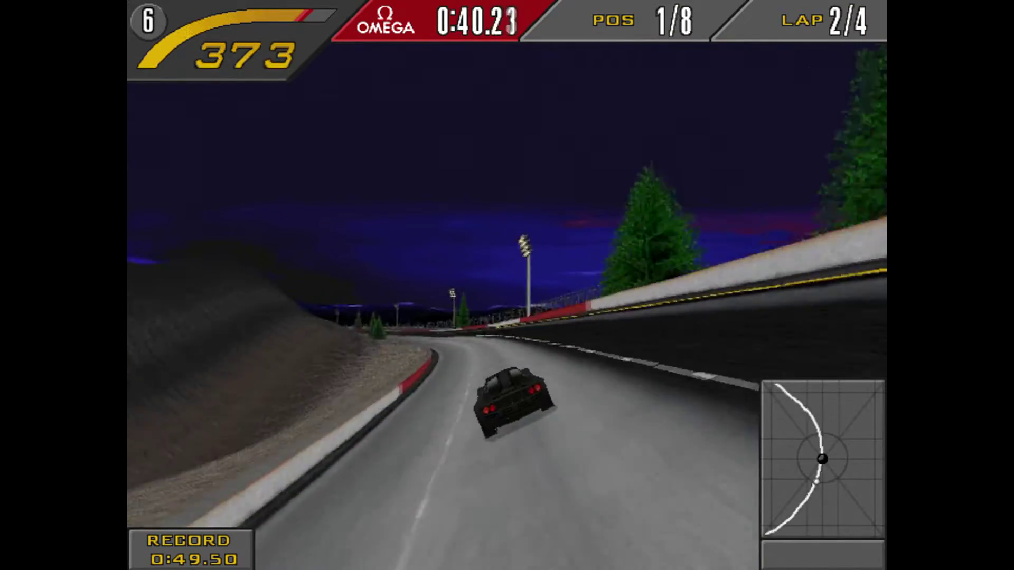
key("Up")
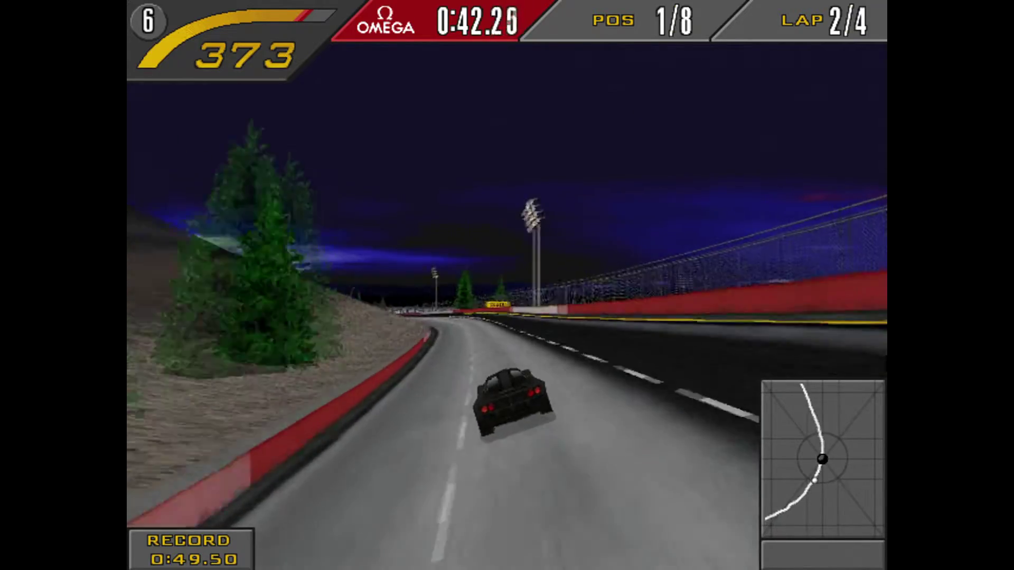
key("Up")
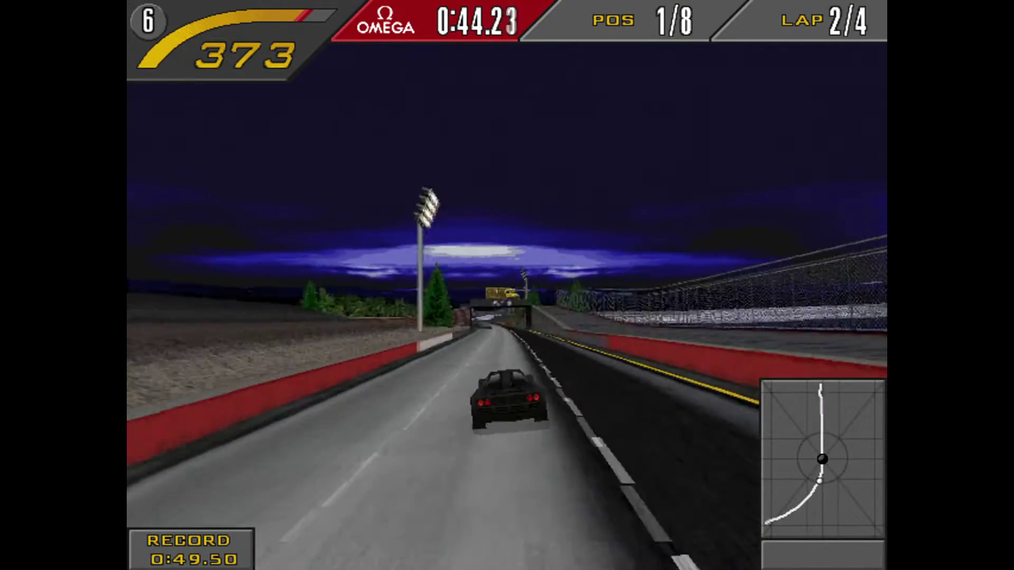
key("Up")
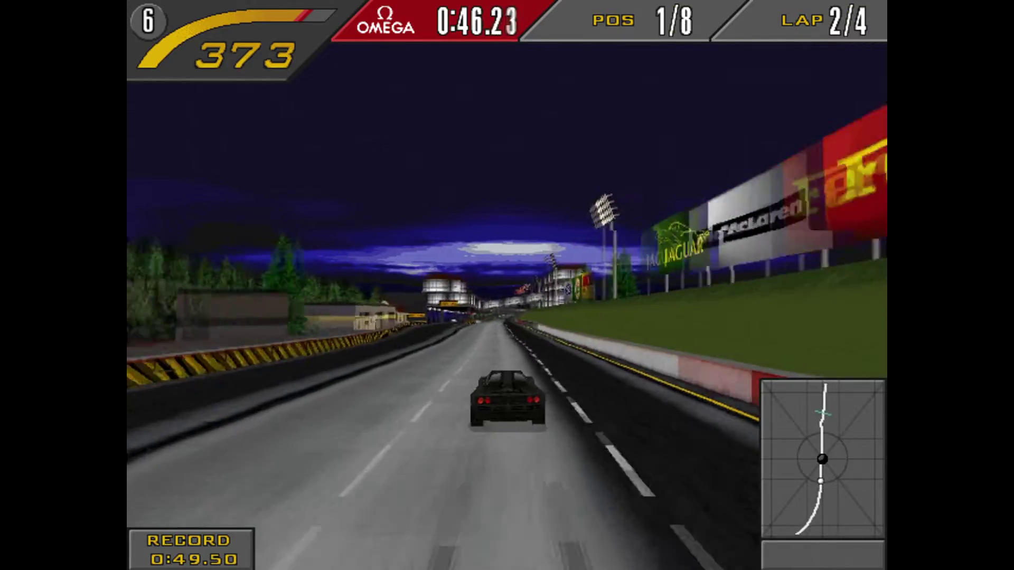
key("Up")
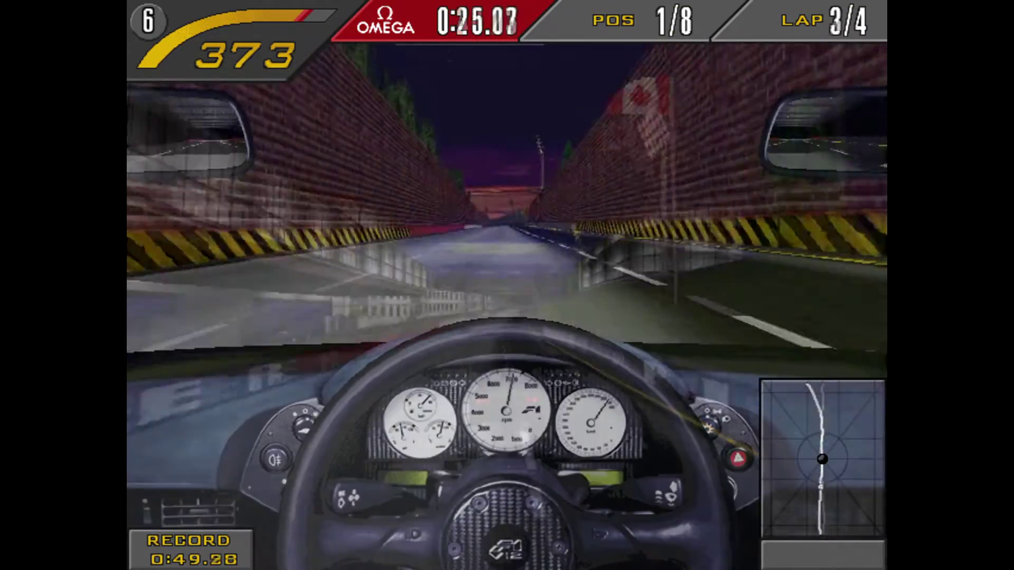
Keep leading through the left-hand bend and past the clock tower on lap 3.
key("Up")
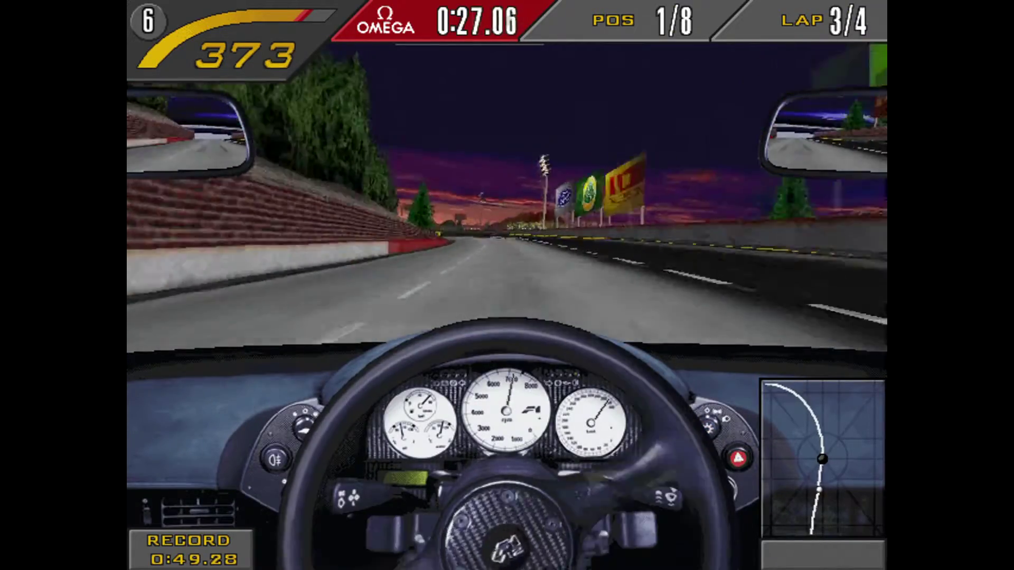
key("Up")
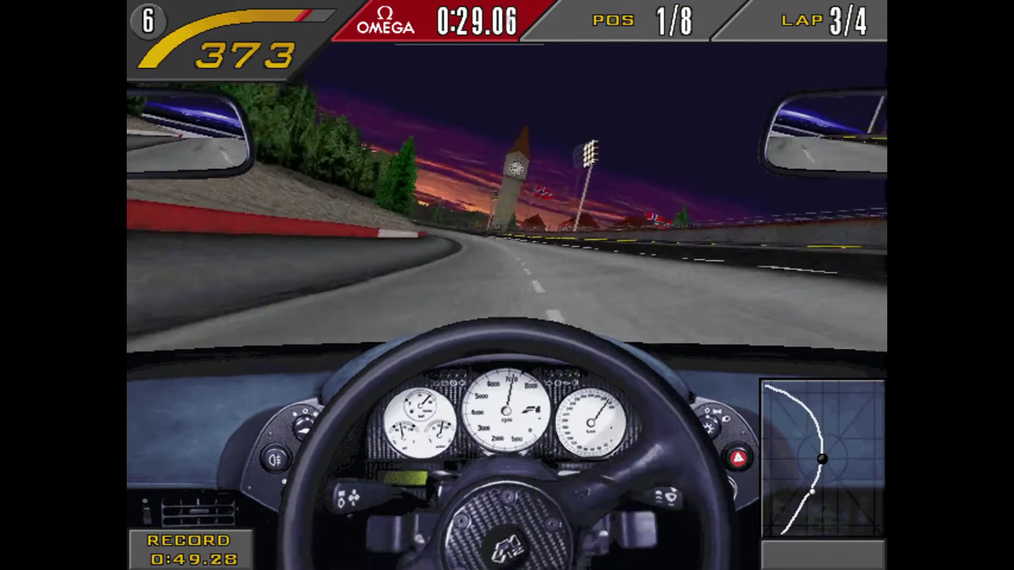
key("Up")
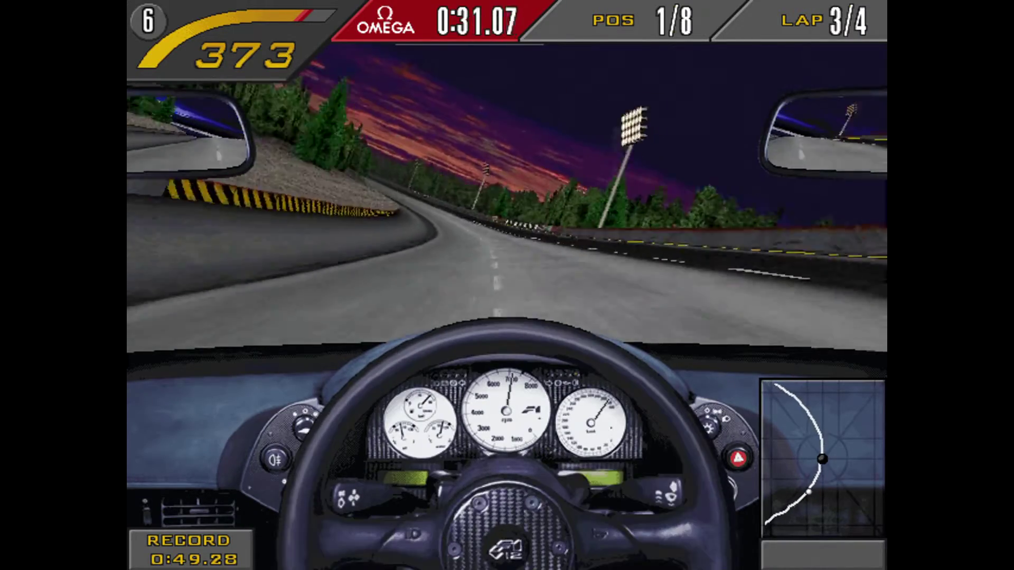
key("Up")
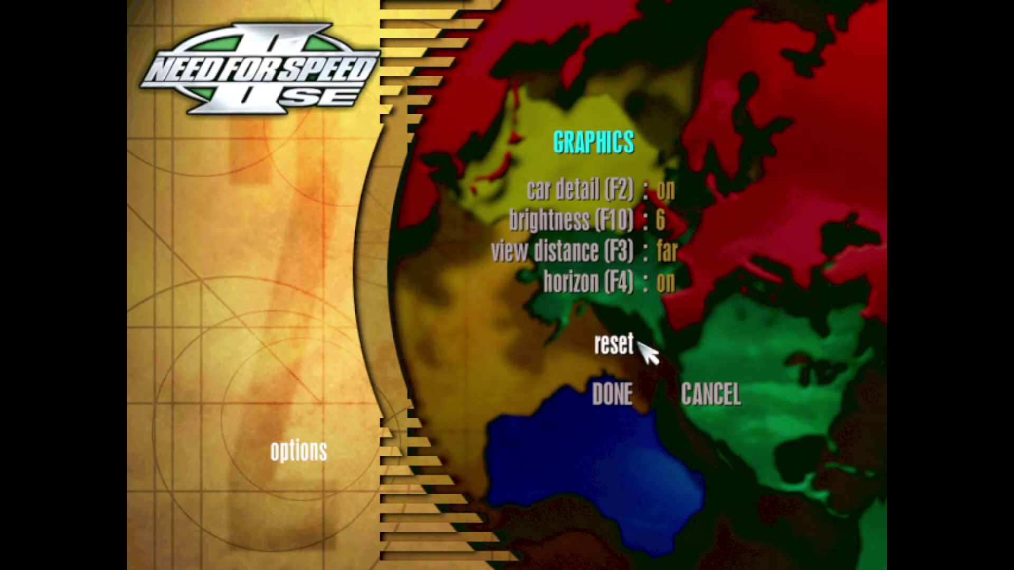
Close the Graphics screen and then the Options screen with DONE to reach the main menu.
left_click(638, 393)
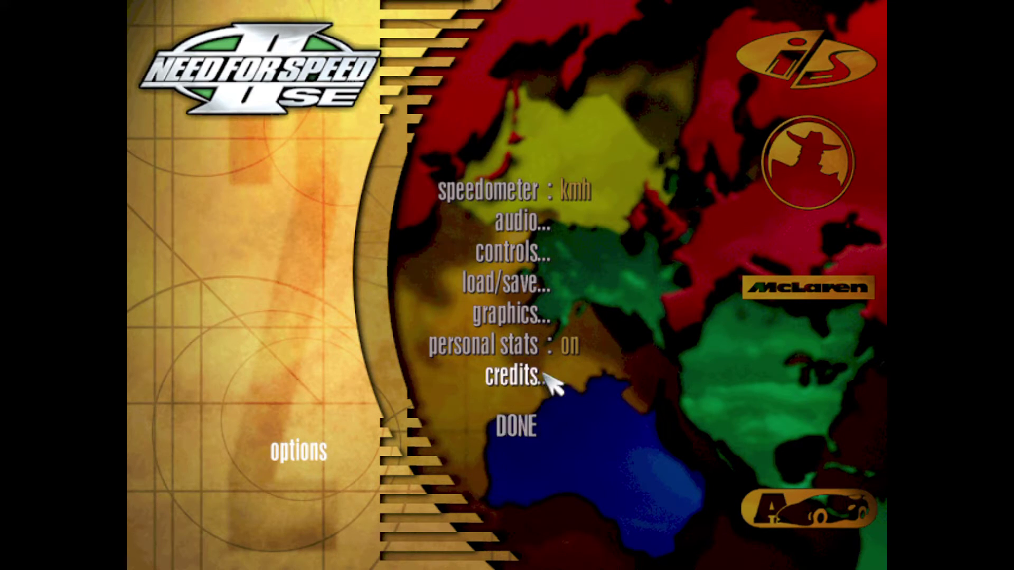
left_click(543, 425)
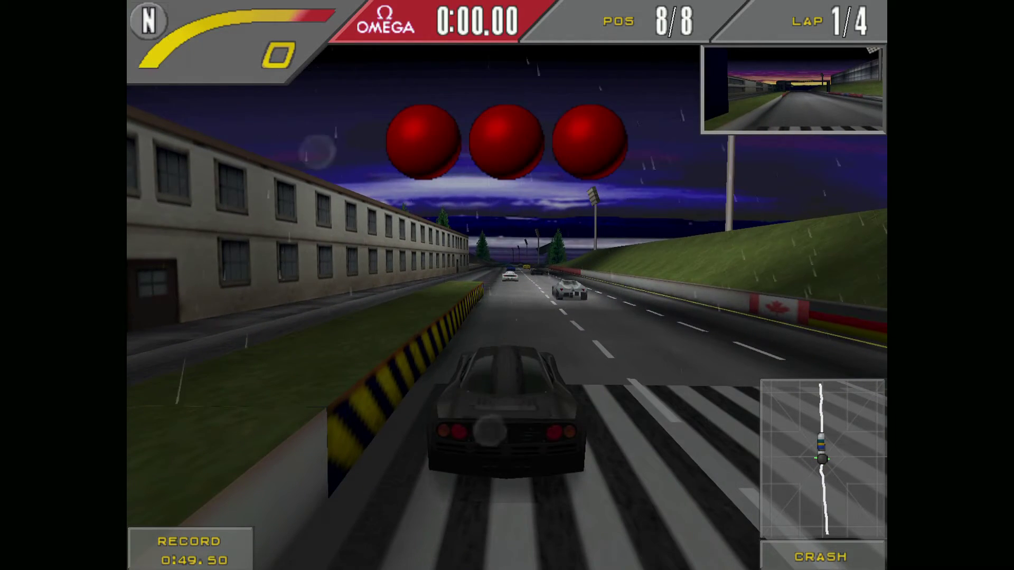
Launch off the line and accelerate, shifting up through the gears to sixth.
key("Up")
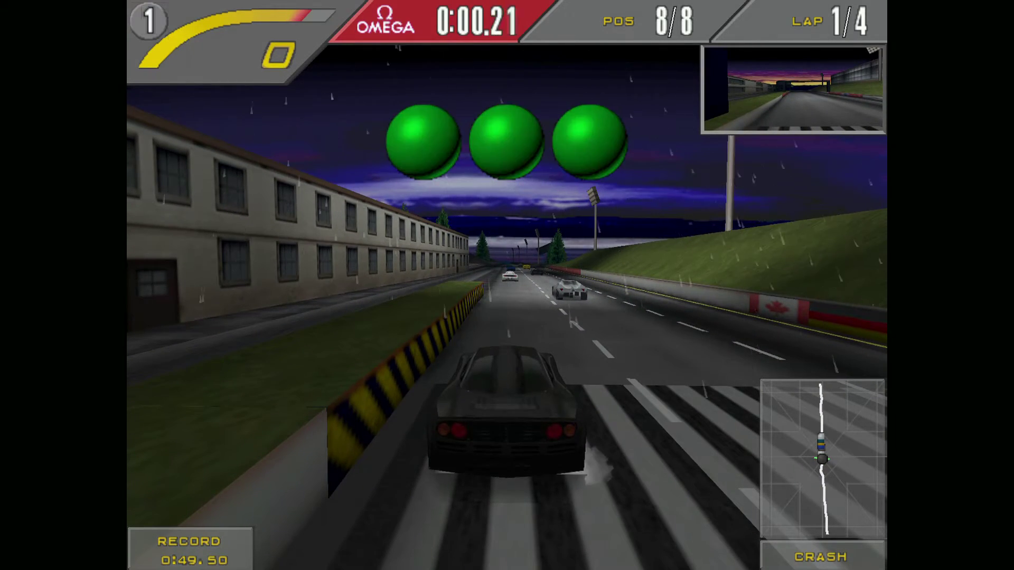
key("Up")
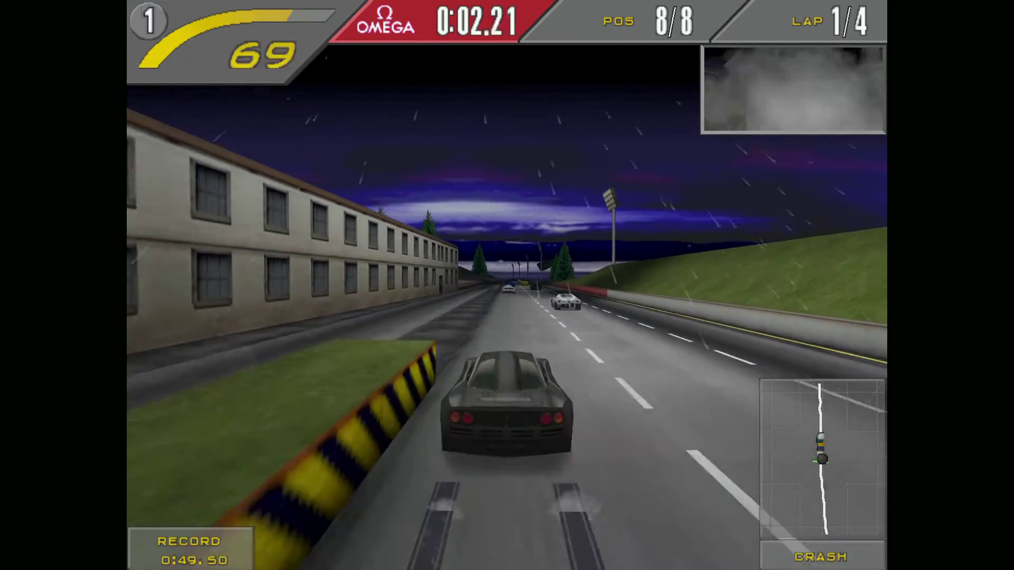
key("Up")
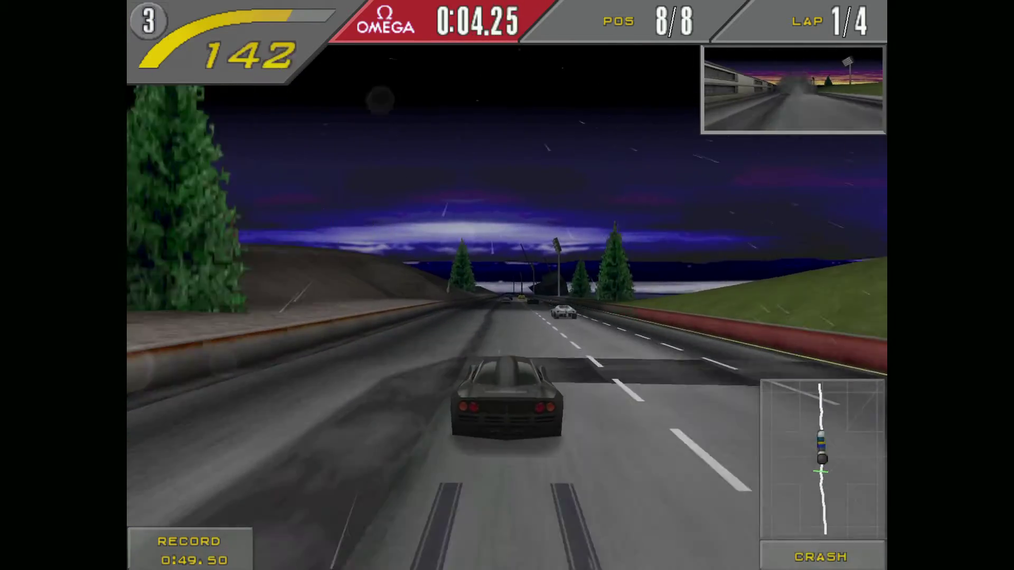
key("Up")
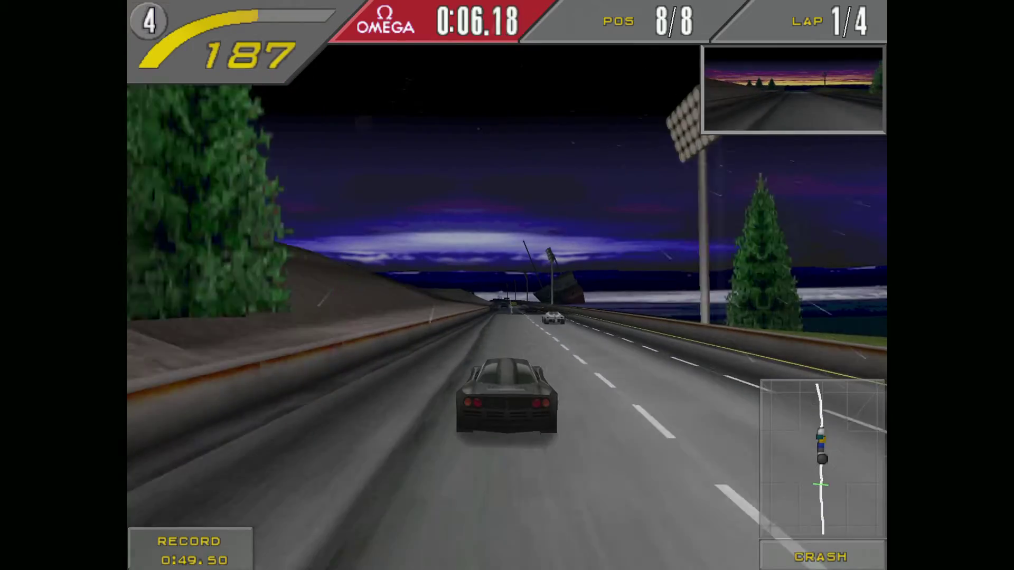
key("Up")
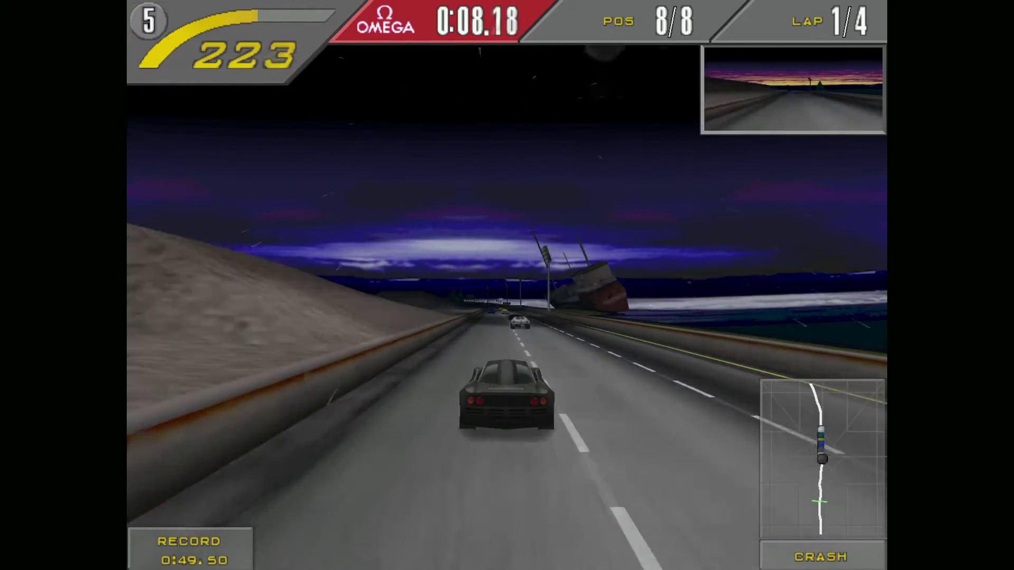
key("Up")
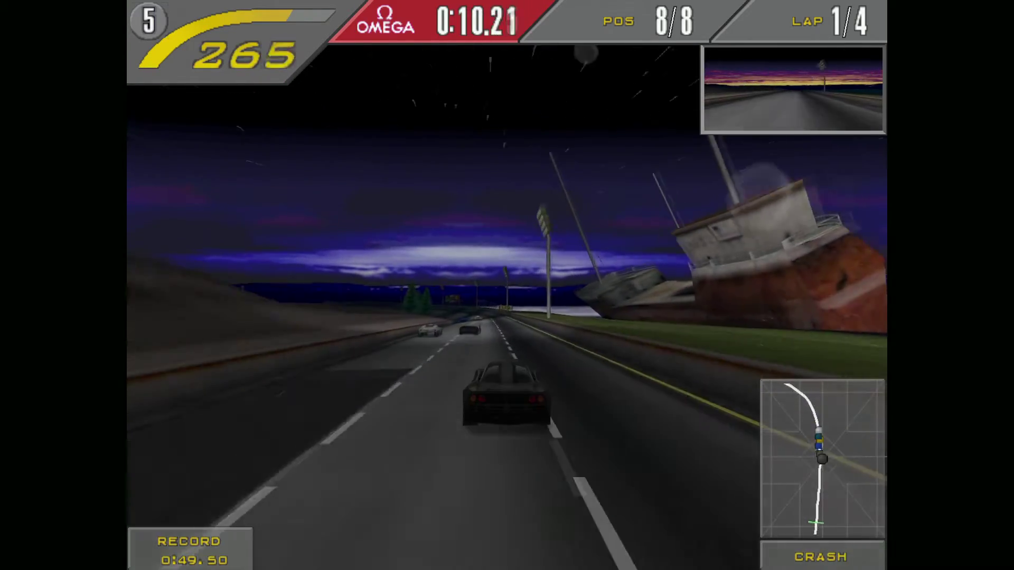
Overtake cars through the curves to reach sixth place, then switch to the bumper camera.
key("Up")
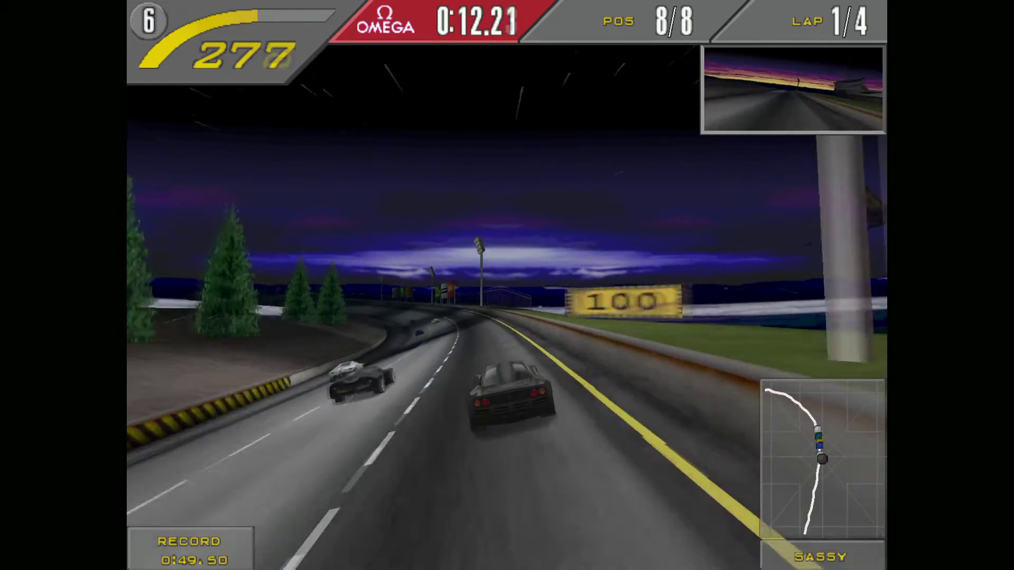
key("Up")
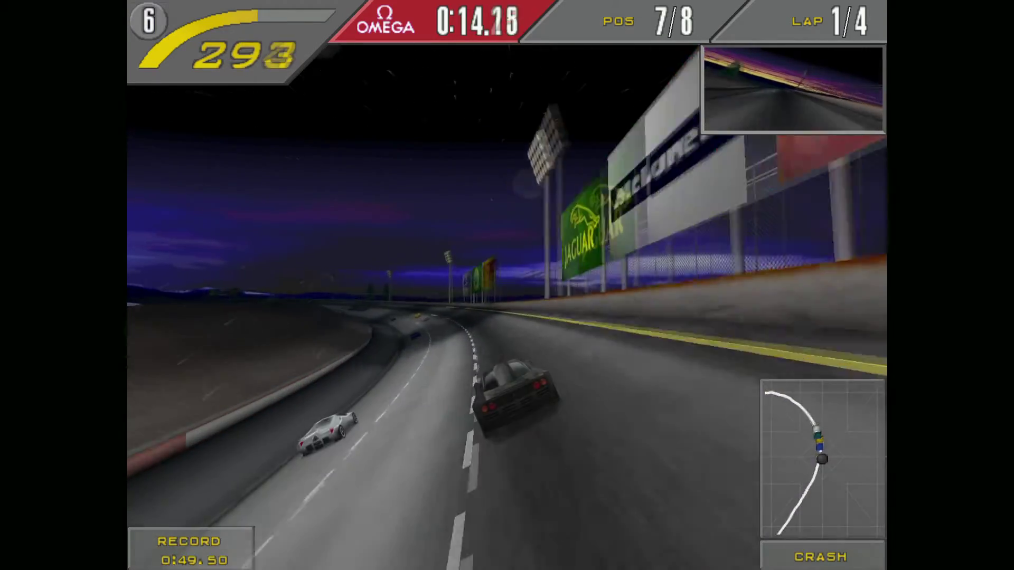
key("Up")
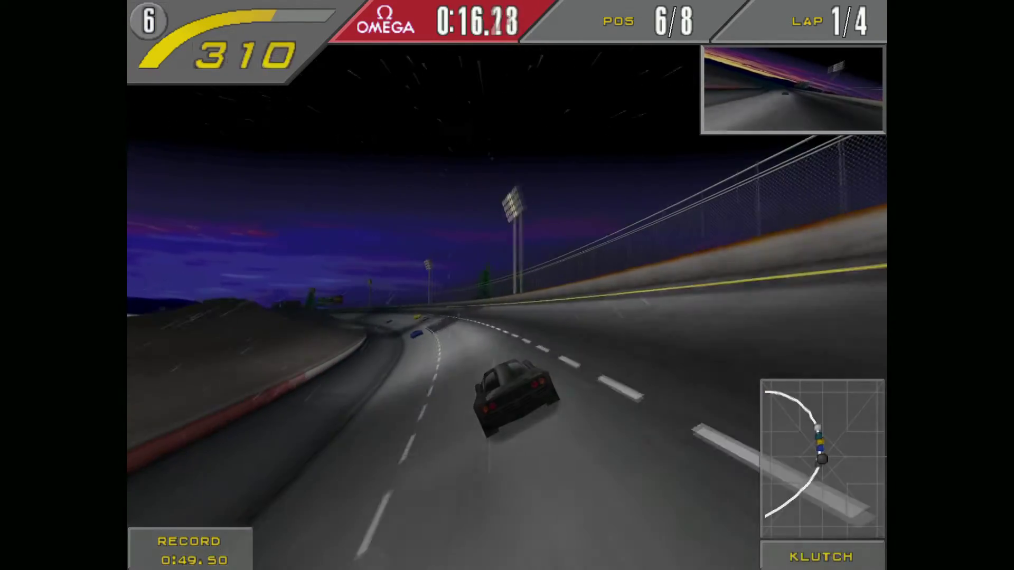
key("Up")
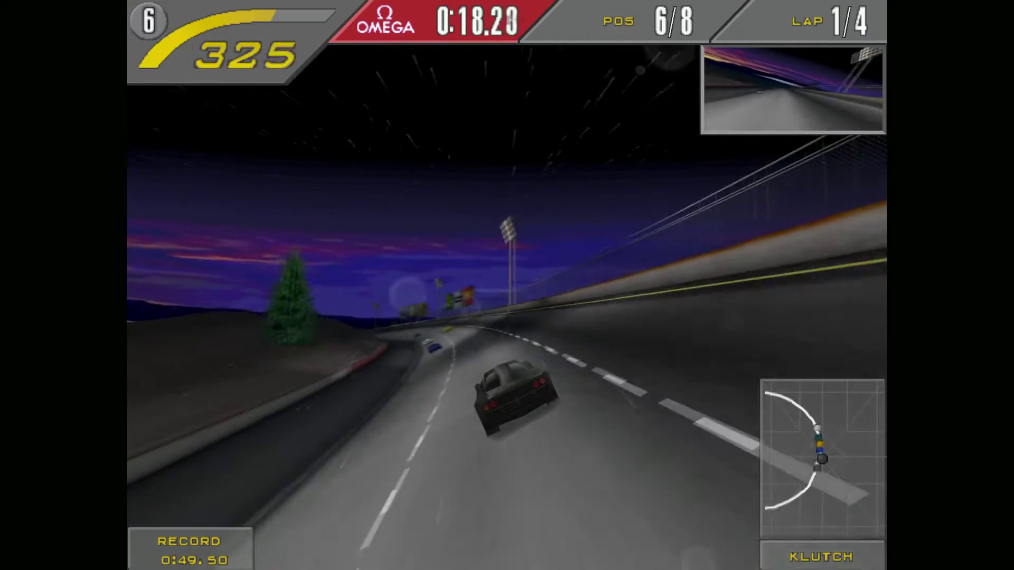
key("Up")
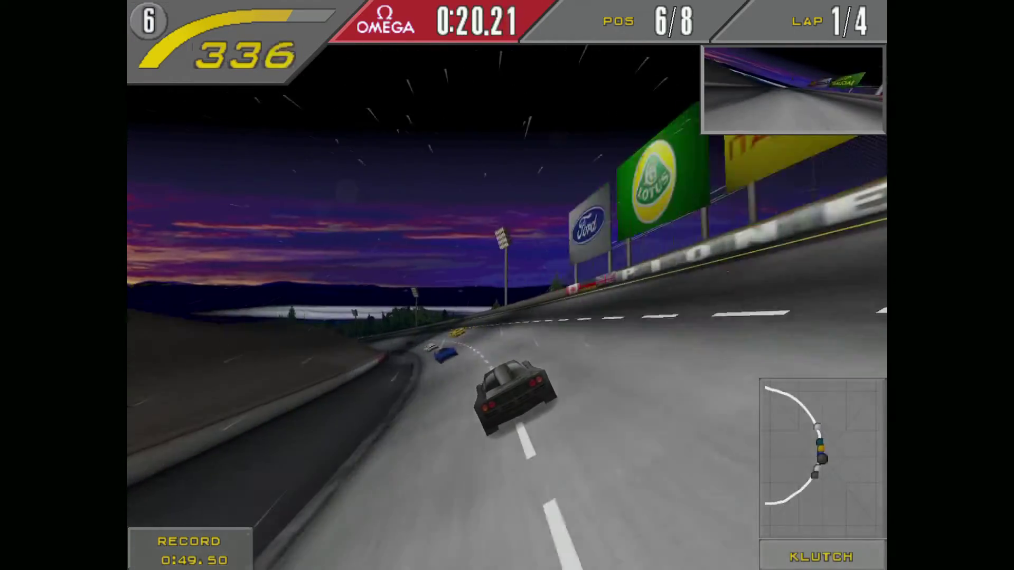
key("Up")
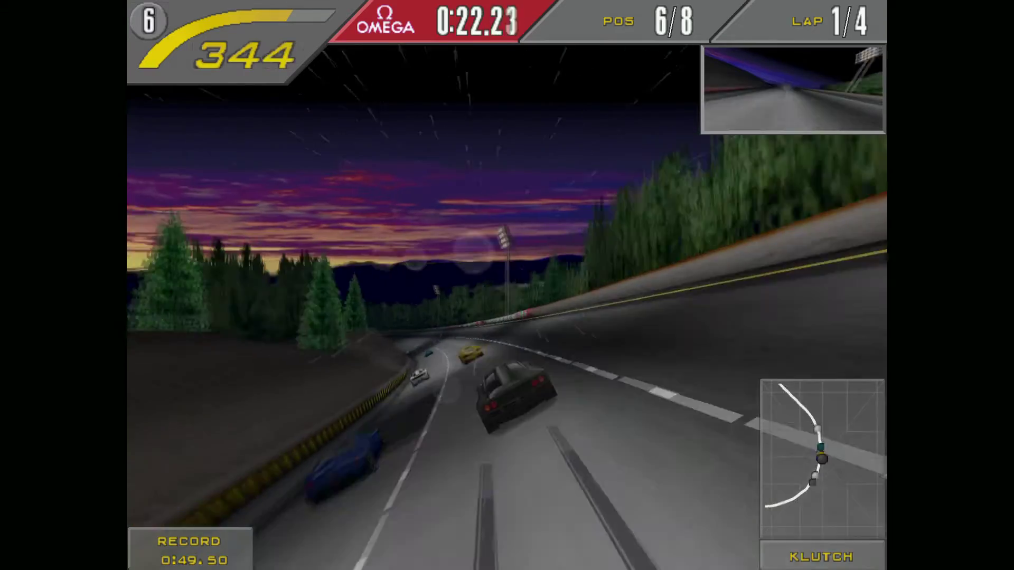
key("Up")
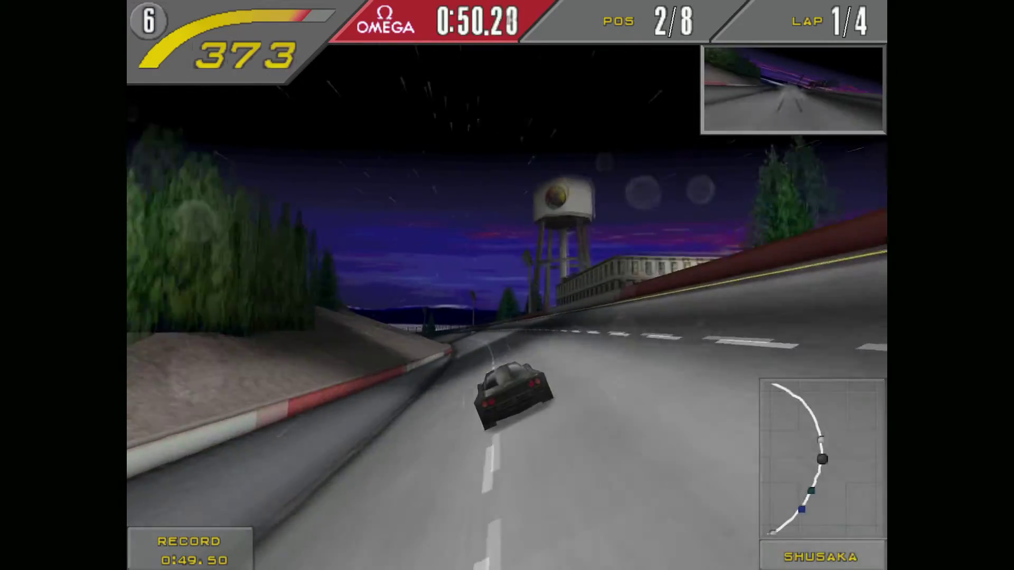
key("c")
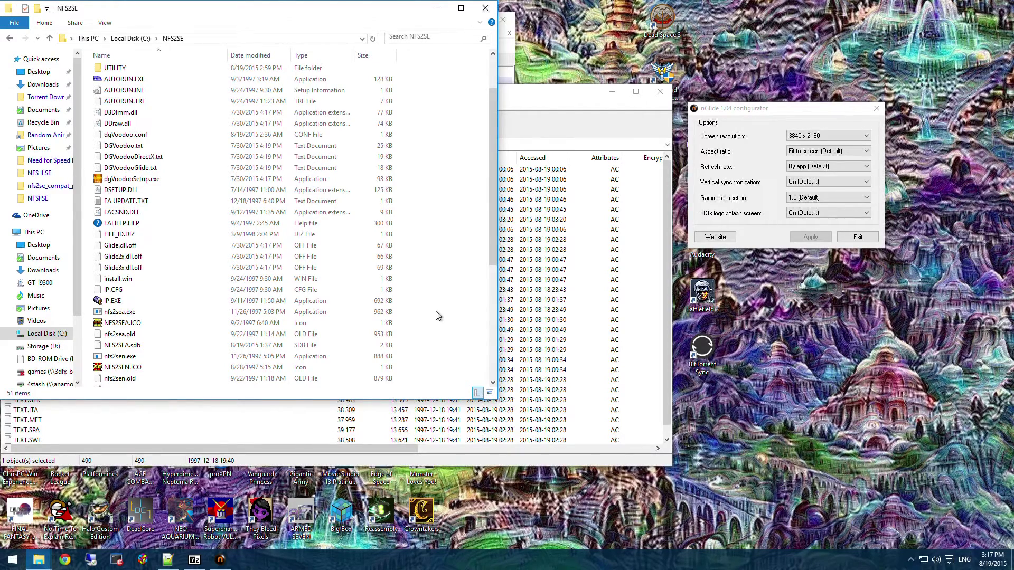
Rename Glide.dll.off to Glide.dll, accepting the extension-change warning.
scroll(452, 312, "up", 2)
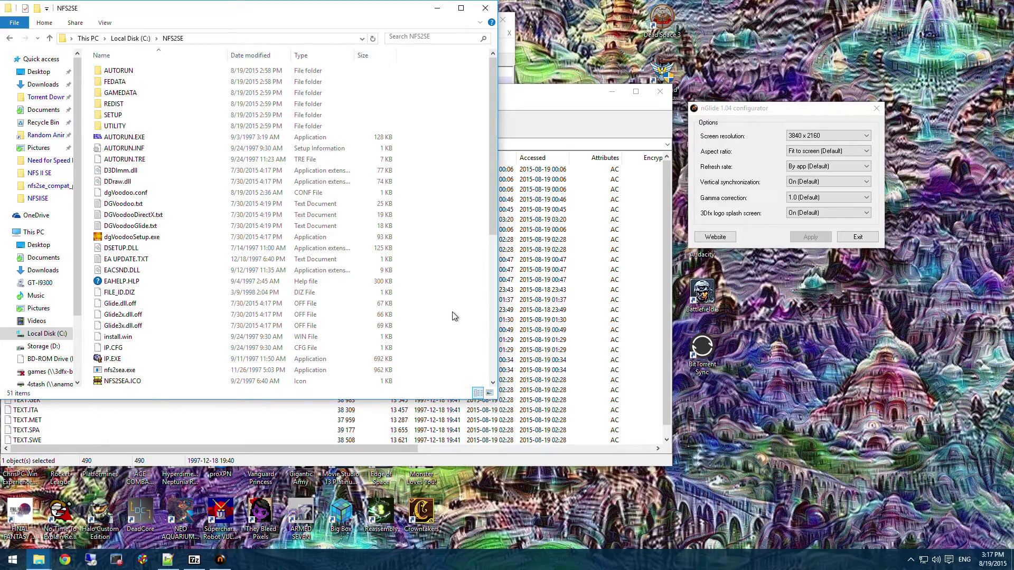
scroll(451, 313, "down", 7)
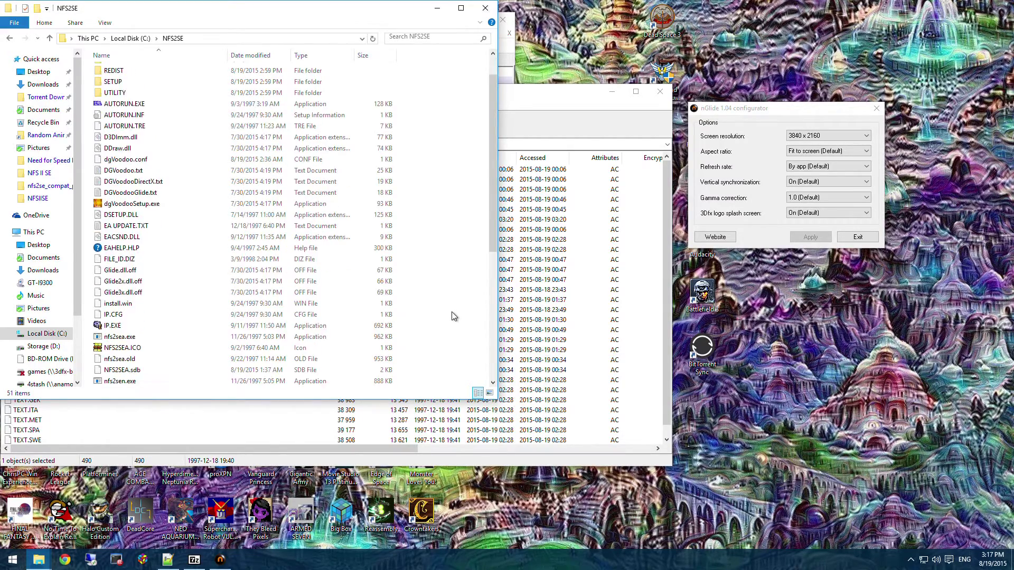
scroll(452, 315, "up", 7)
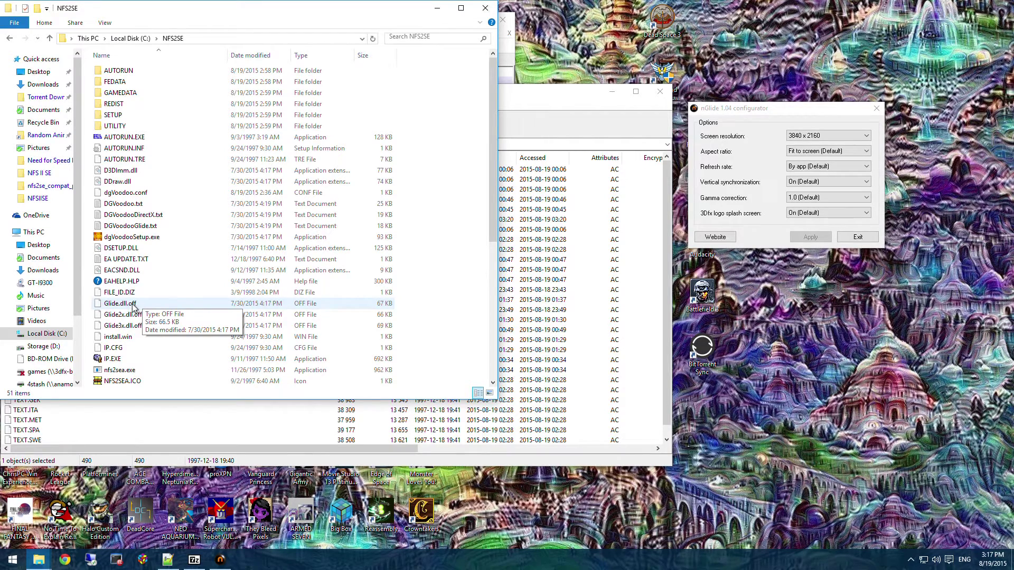
left_click(131, 308)
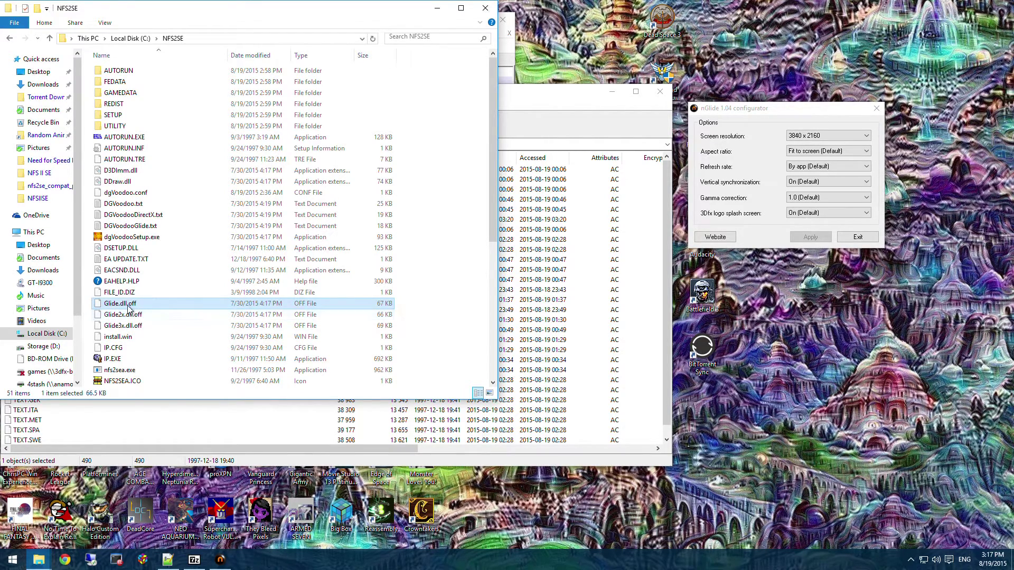
left_click(128, 306)
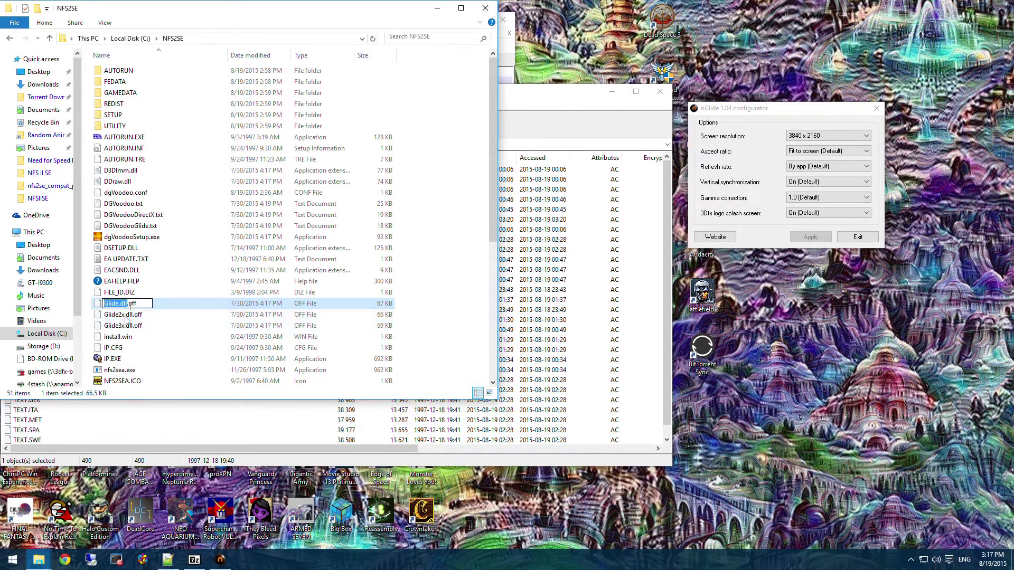
left_click_drag(127, 305, 168, 306)
key("Delete")
left_click(429, 315)
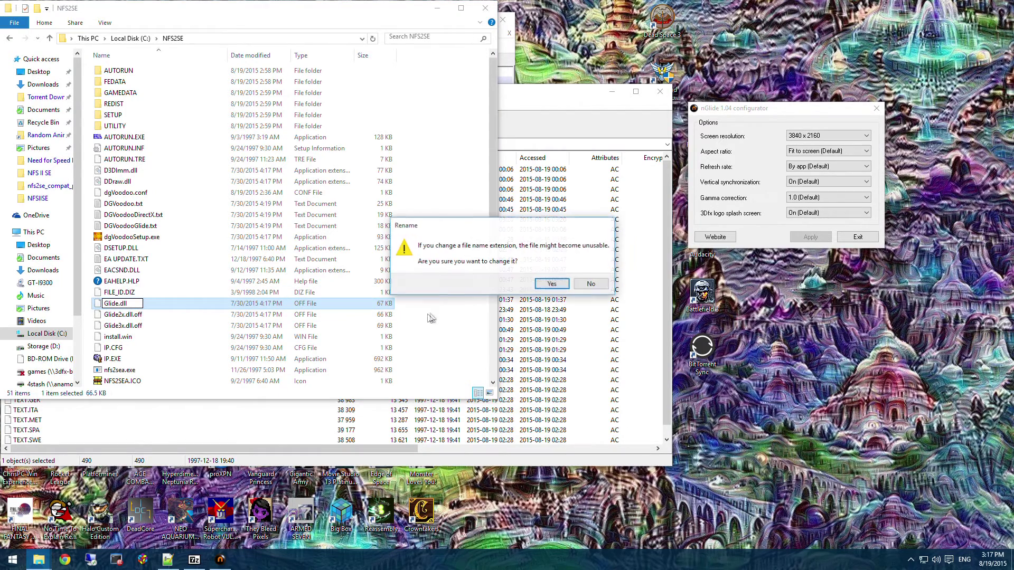
left_click(549, 283)
Remove the .off extension from Glide2x.dll.off and confirm the warning.
left_click(135, 318)
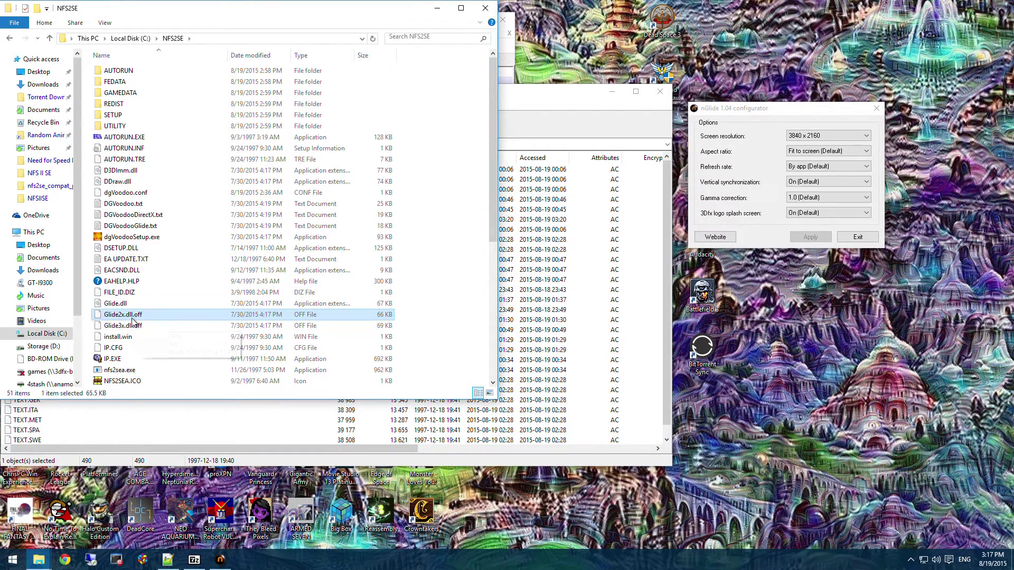
left_click(136, 318)
left_click_drag(133, 316, 158, 317)
key("Delete")
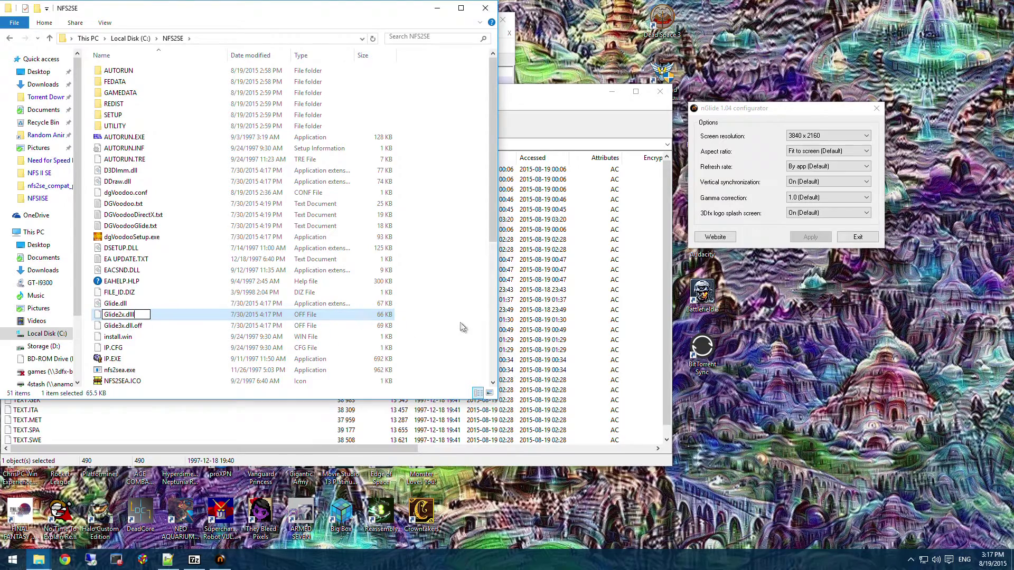
left_click(470, 317)
left_click(552, 284)
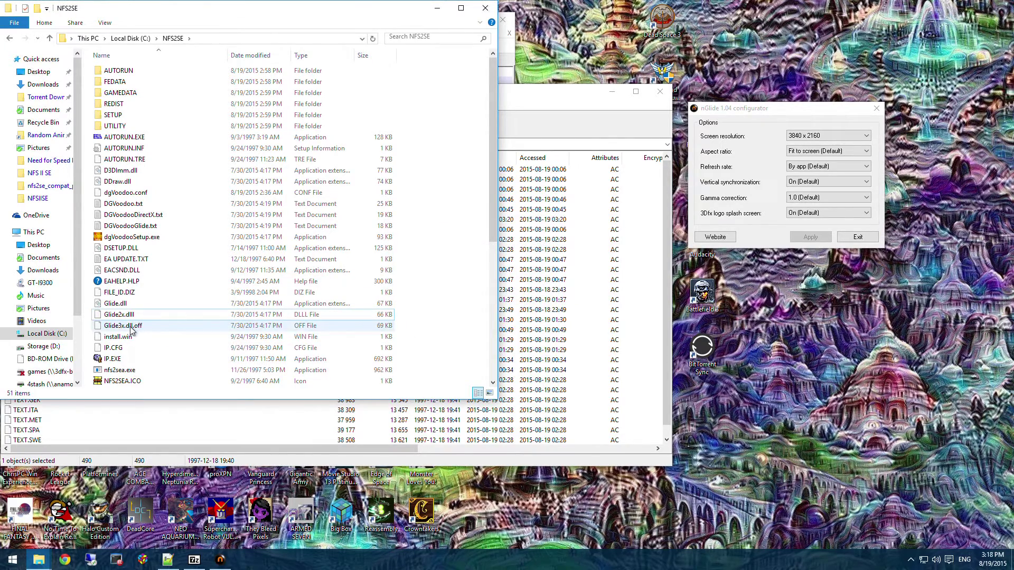
Rename Glide3x.dll.off to Glide3x.dll and confirm the extension change.
left_click(136, 329)
left_click(134, 326)
left_click_drag(133, 326, 199, 326)
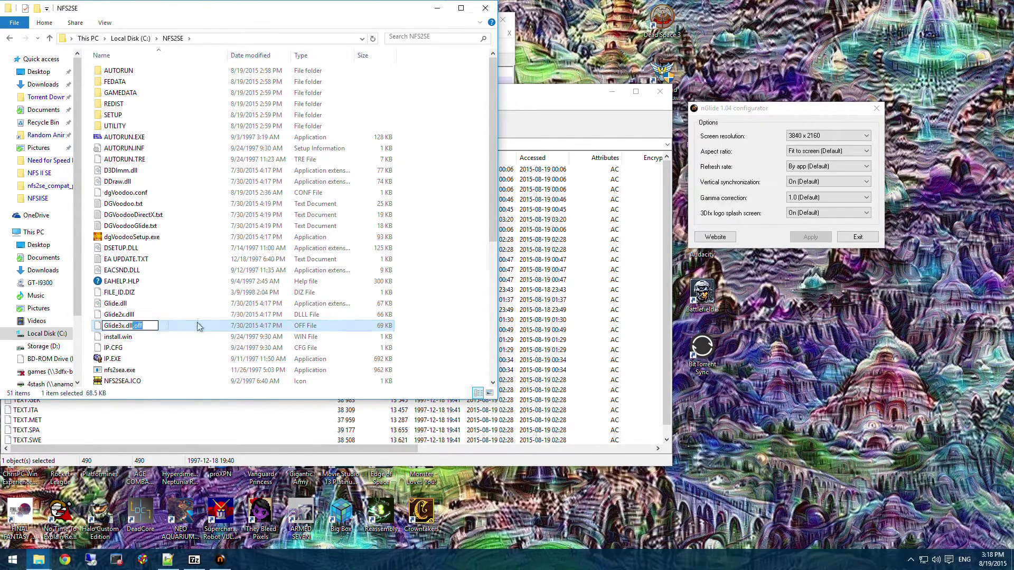
key("Delete")
left_click(137, 318)
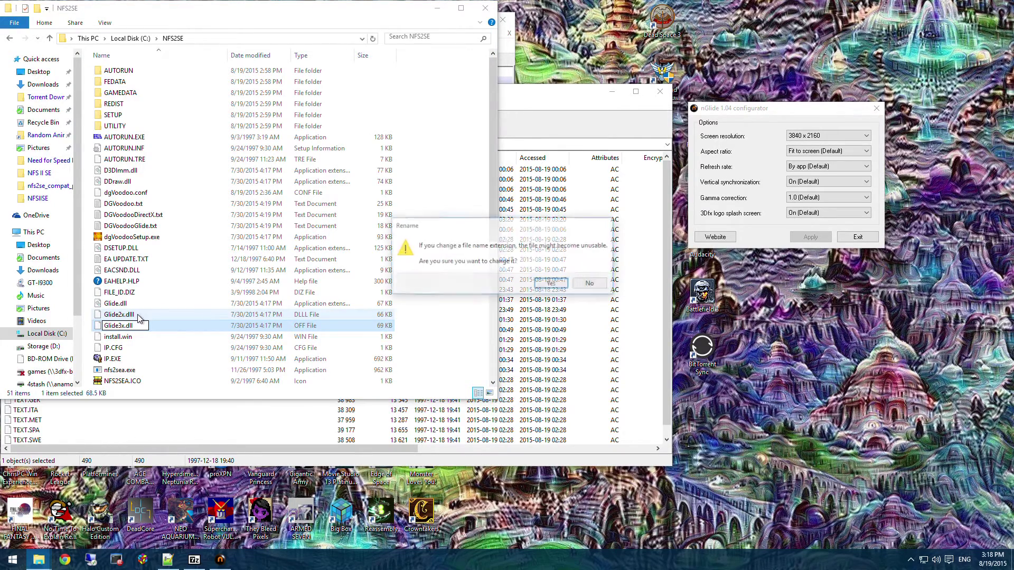
left_click(552, 283)
Correct the misnamed Glide2x.dlll to Glide2x.dll, then select Run with DDraw.bat.
left_click(132, 315)
left_click(132, 315)
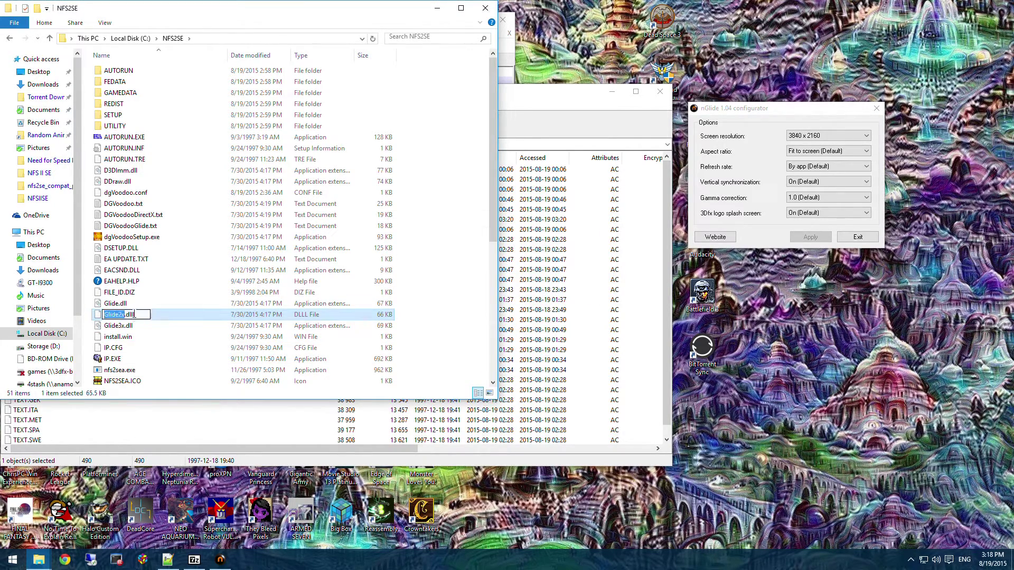
left_click(446, 310)
left_click(552, 283)
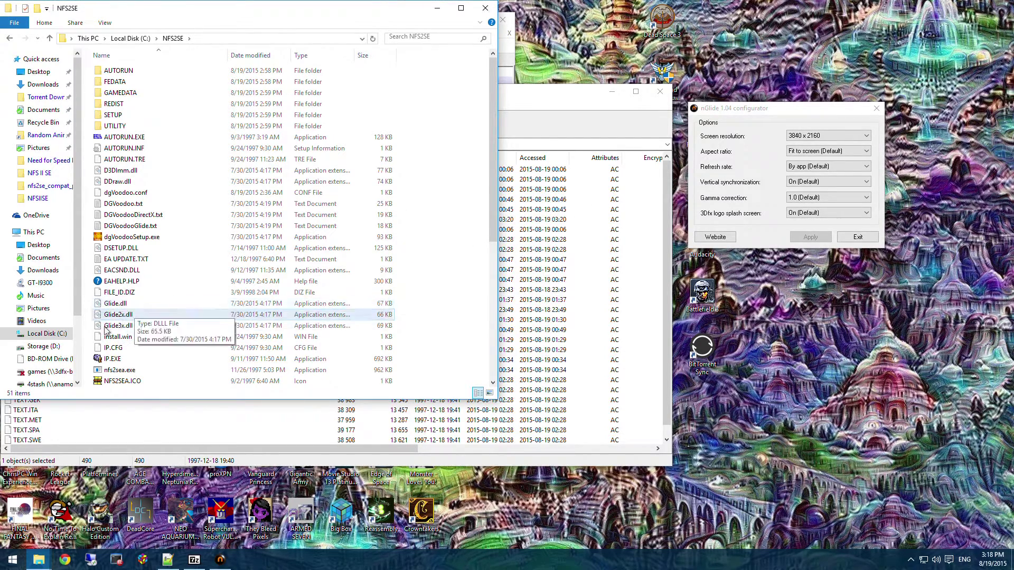
mouse_move(119, 327)
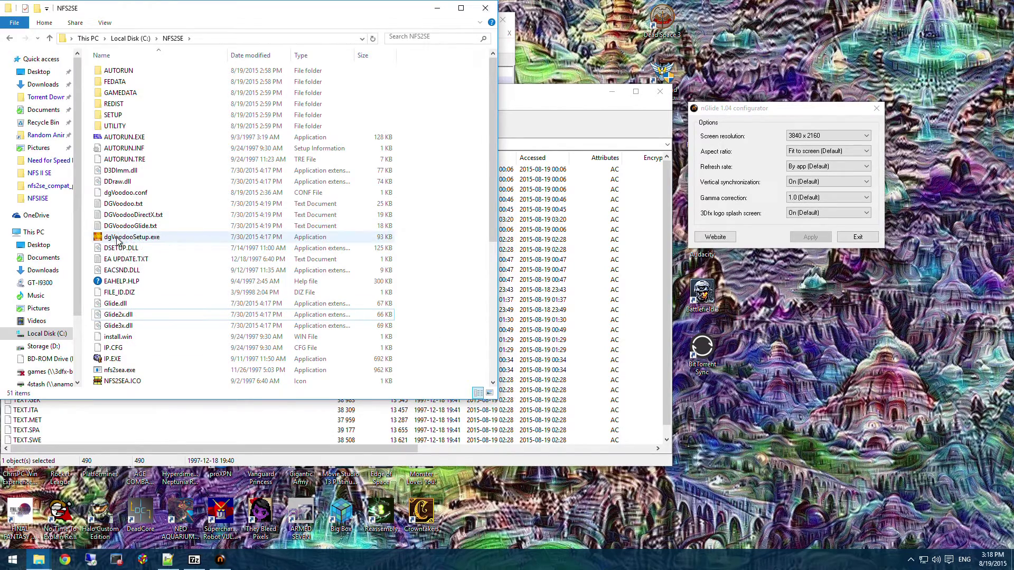
scroll(332, 325, "down", 8)
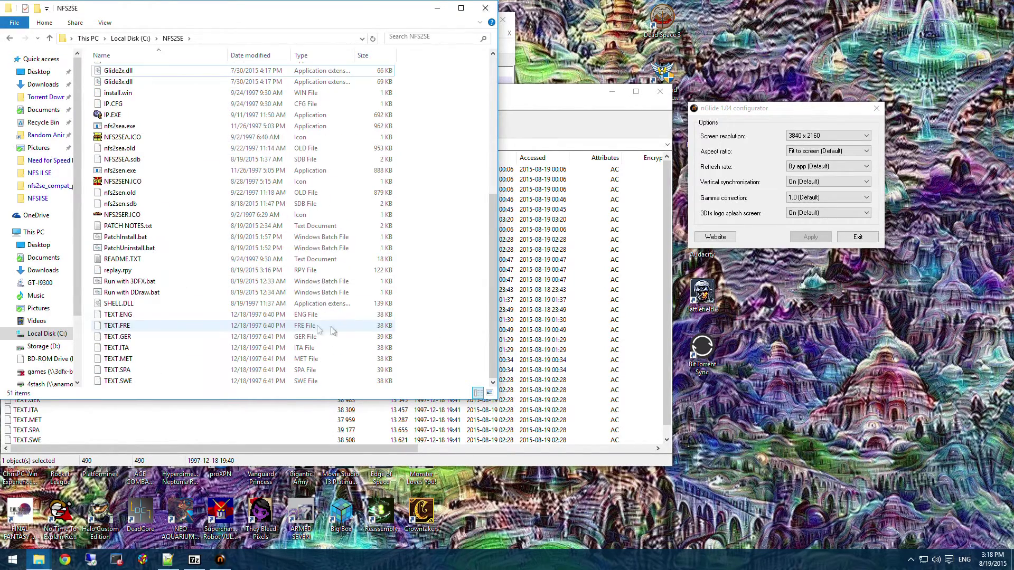
left_click(123, 294)
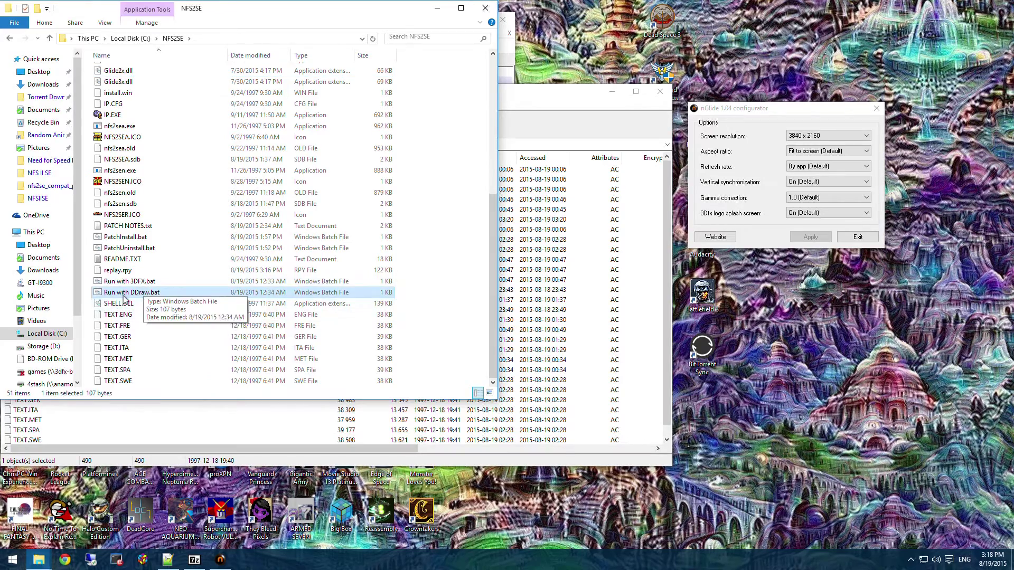
scroll(123, 298, "up", 5)
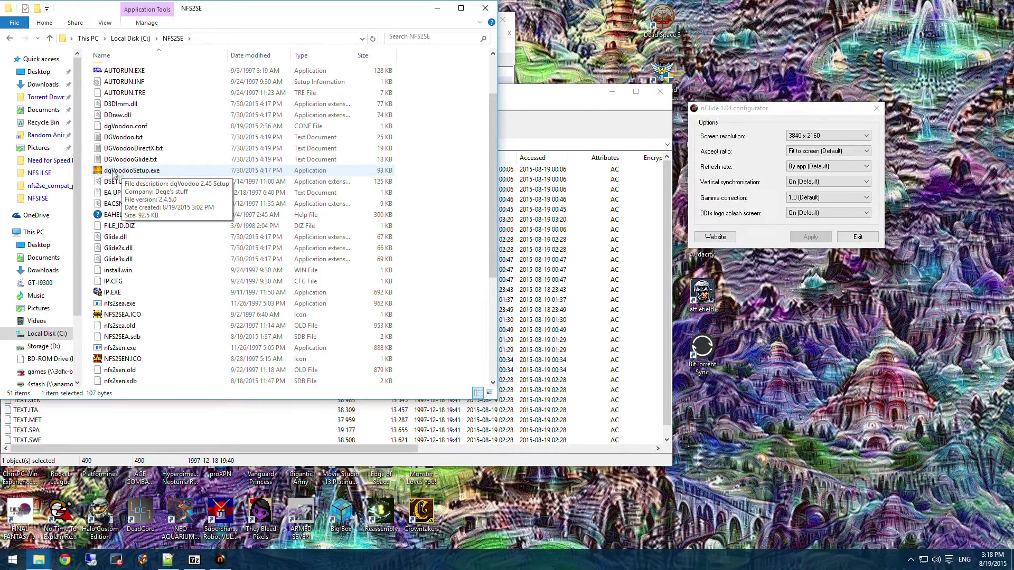
Launch dgVoodooSetup.exe, set its config folder to C:\NFS2SE, and view the DirectX settings.
double_click(137, 172)
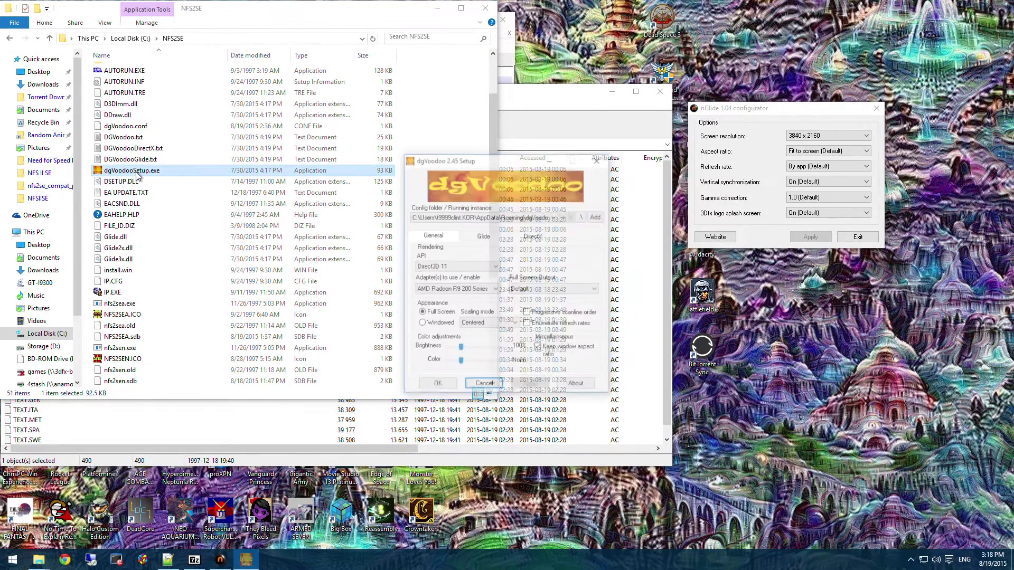
left_click_drag(487, 162, 246, 151)
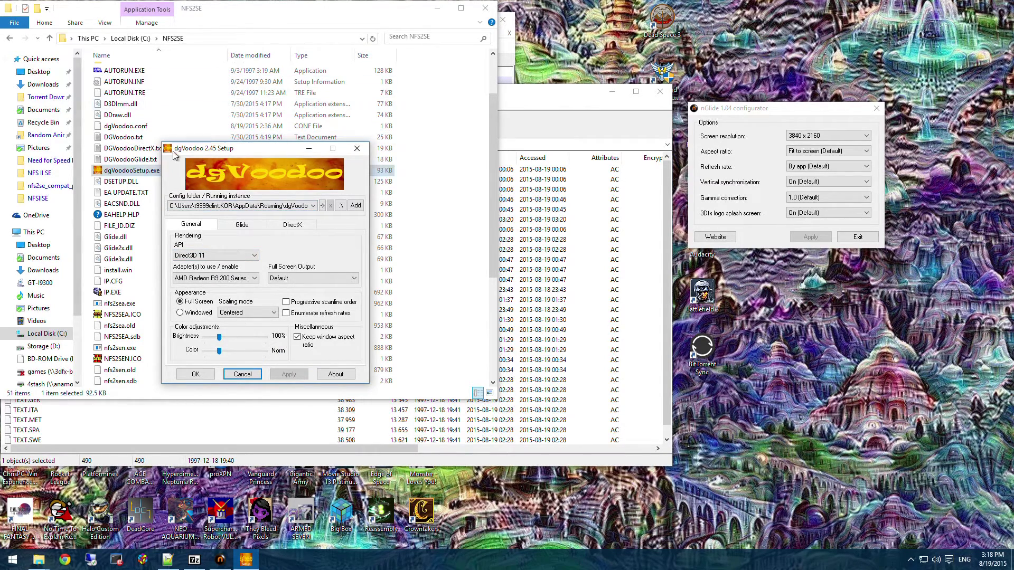
left_click(341, 205)
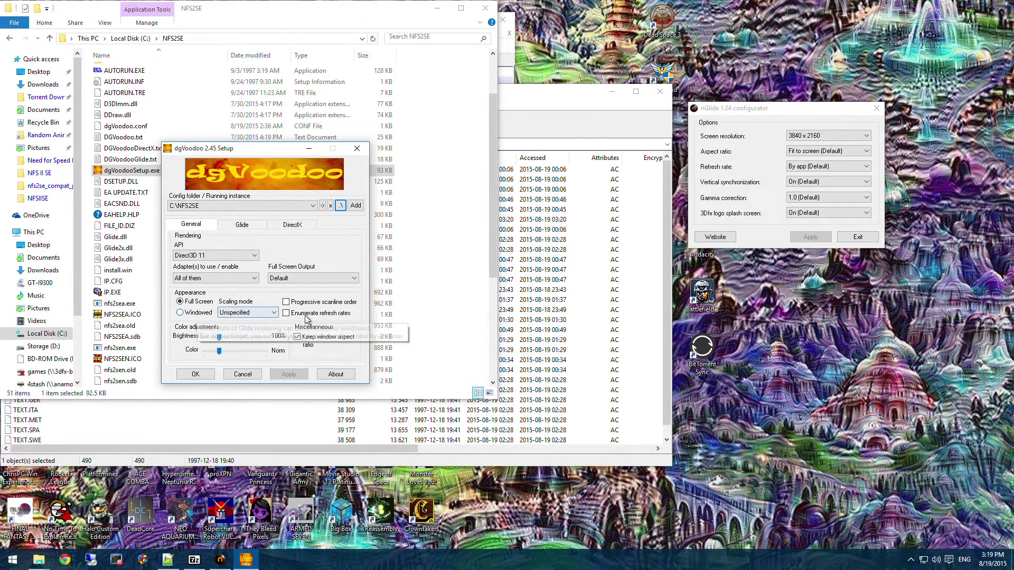
left_click(292, 224)
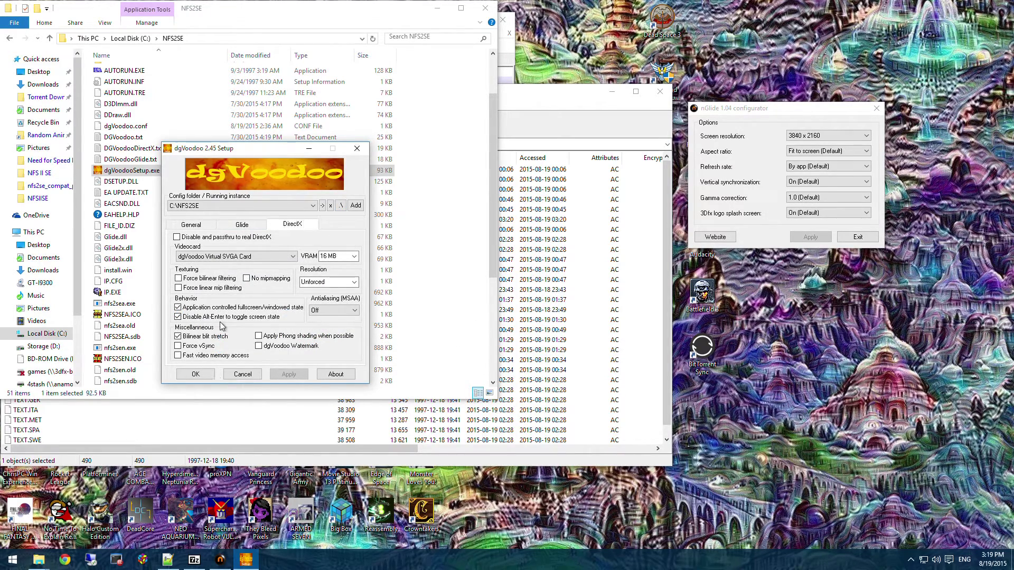
Choose 3200x1800 as the resolution in dgVoodoo's Glide settings.
left_click(238, 231)
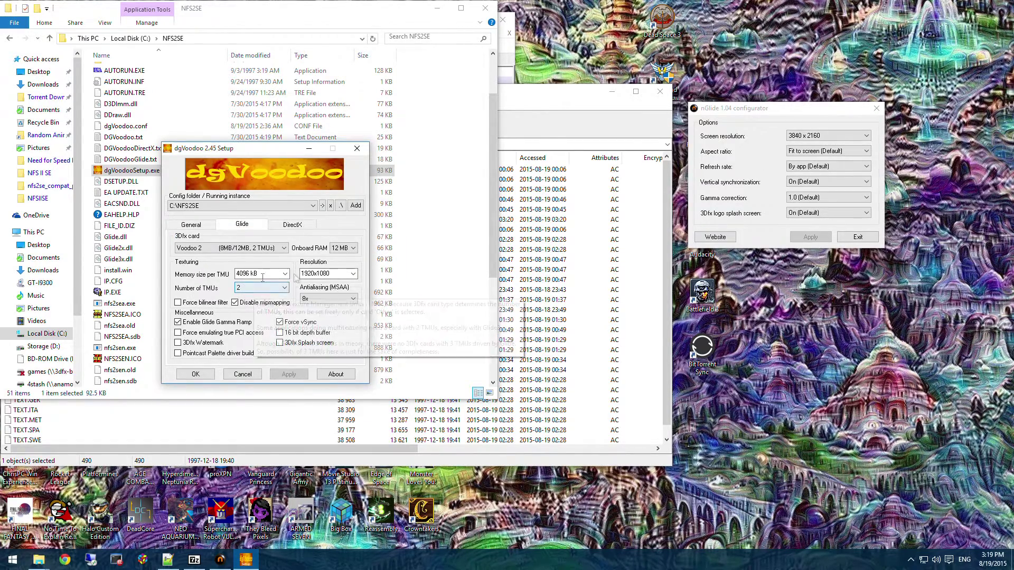
left_click(353, 274)
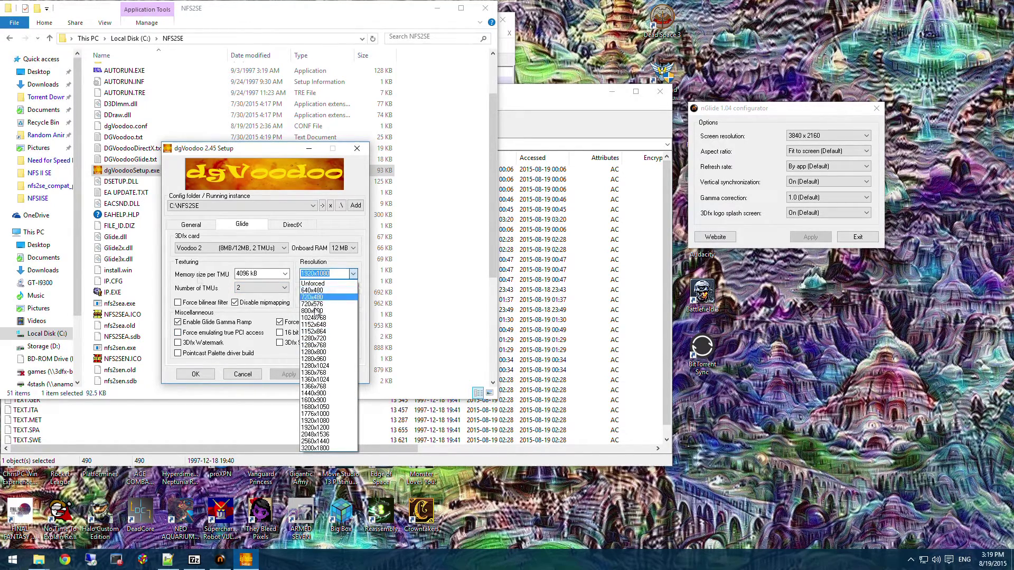
left_click(311, 448)
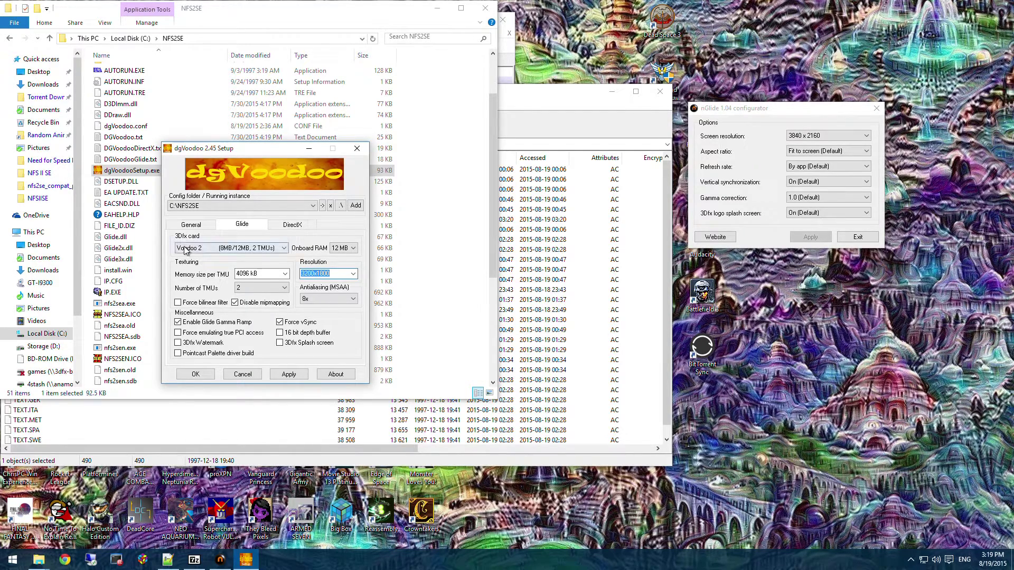
mouse_move(205, 256)
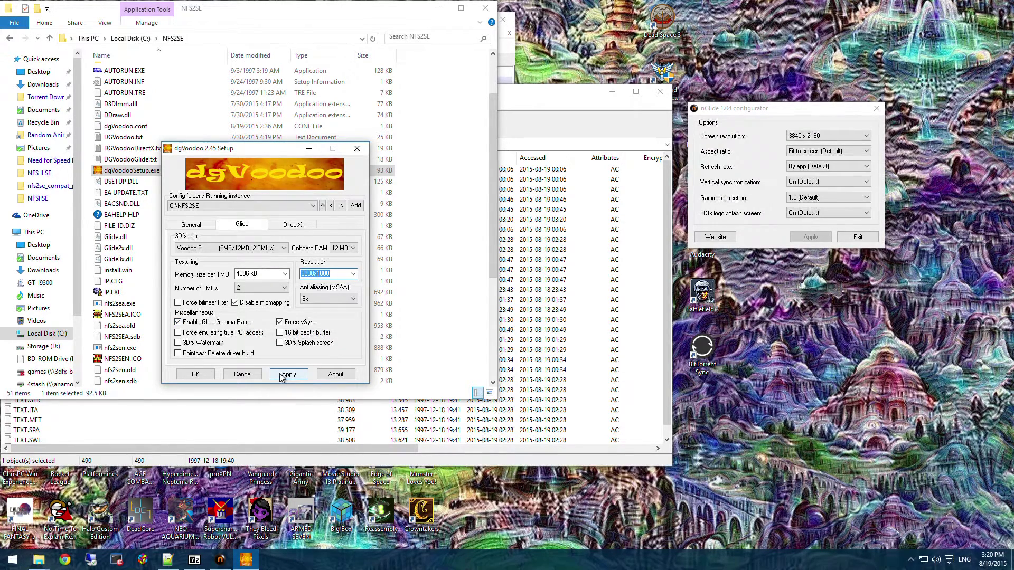
Save the dgVoodoo settings with OK and clear the file selection in the NFS2SE folder.
left_click(196, 374)
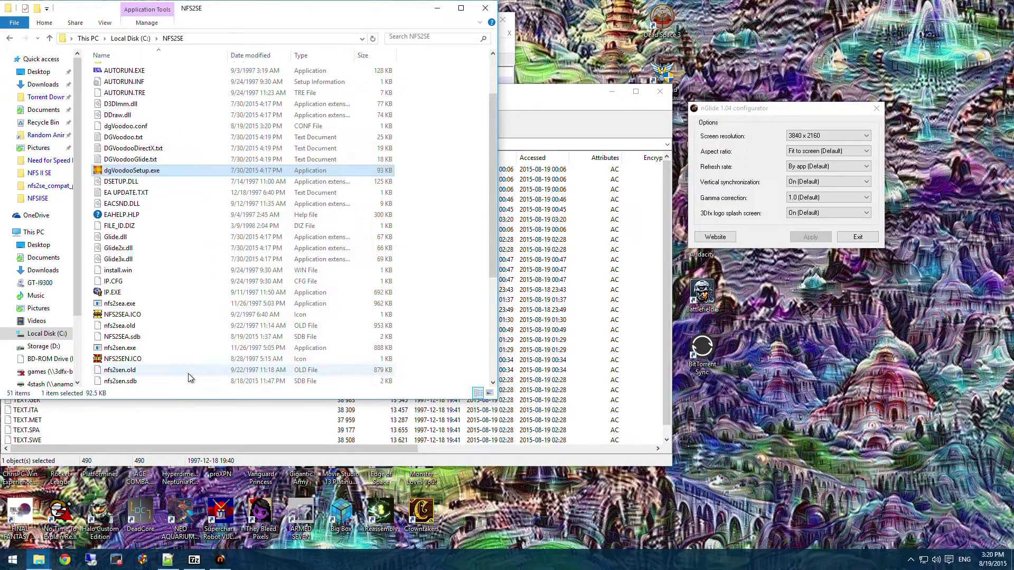
left_click(423, 232)
scroll(429, 248, "down", 6)
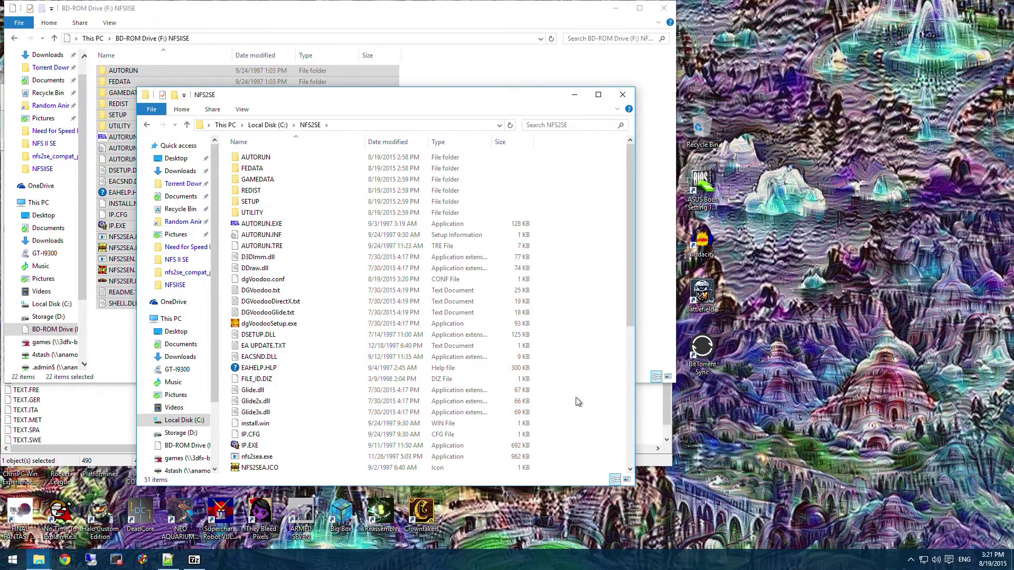
Scroll the NFS2SE file list, then drag its window lower right to reveal the disc's NFSIISE folder.
scroll(537, 409, "down", 8)
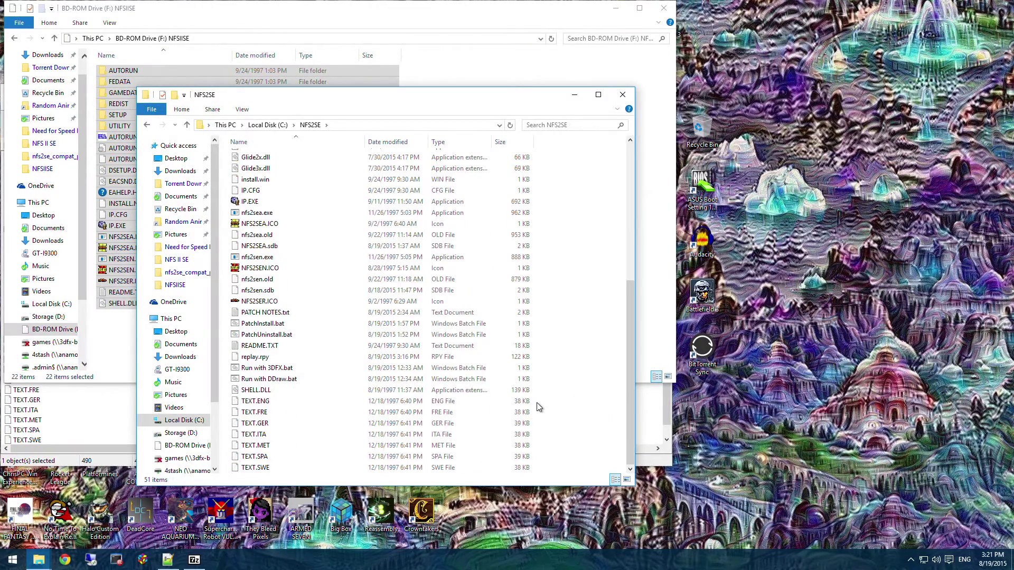
scroll(537, 404, "up", 8)
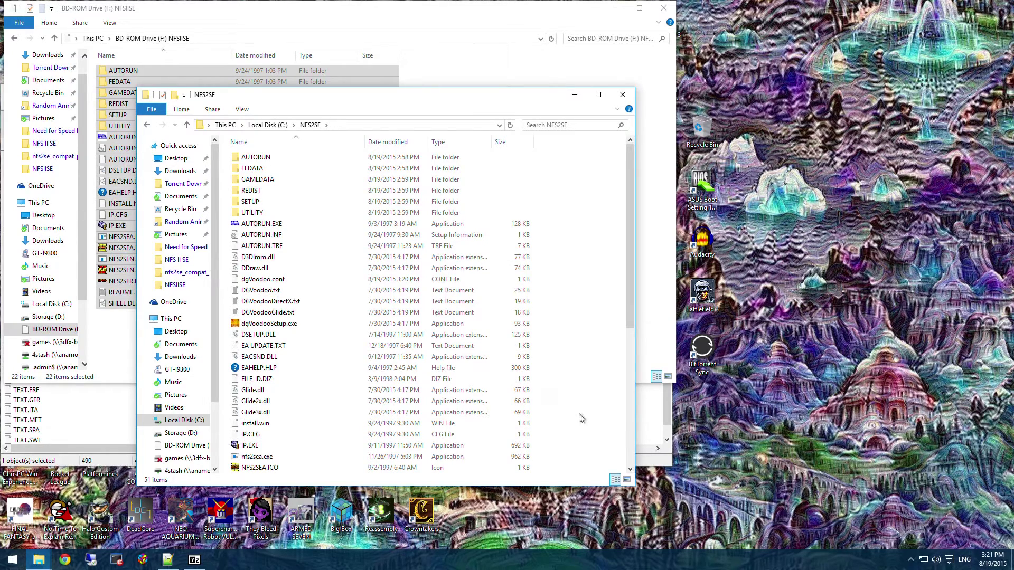
scroll(581, 416, "down", 7)
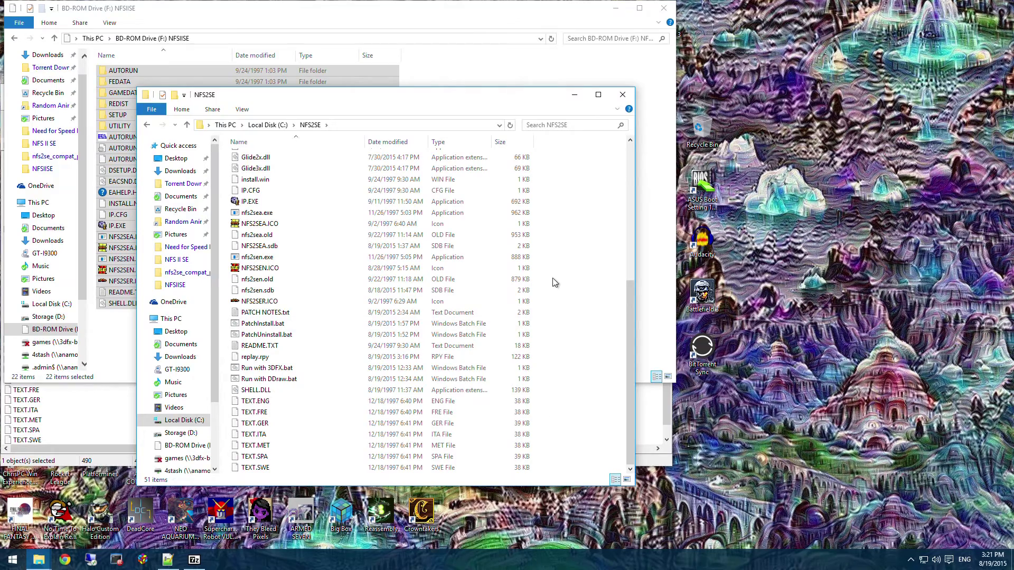
scroll(582, 417, "up", 7)
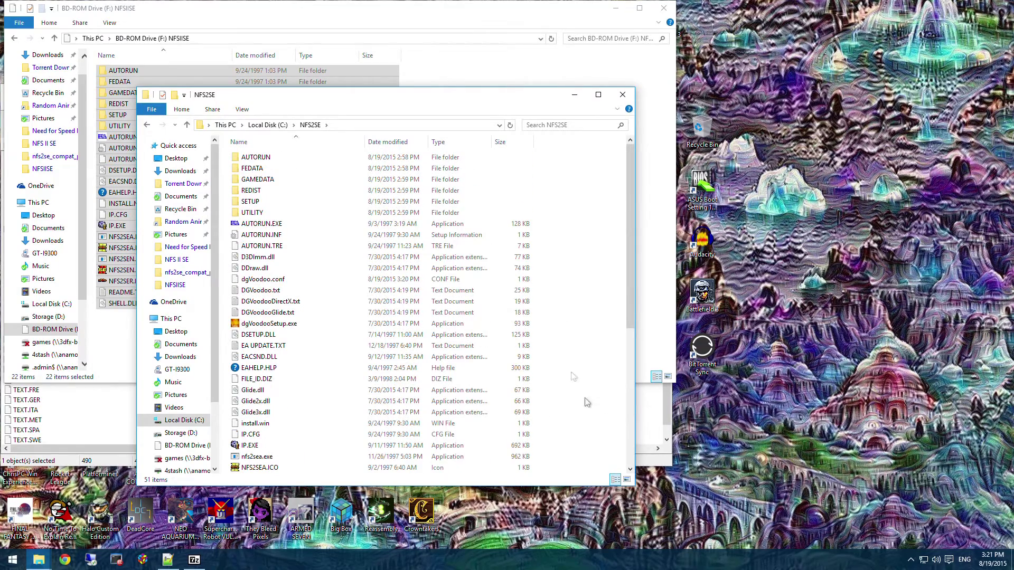
left_click_drag(459, 97, 711, 148)
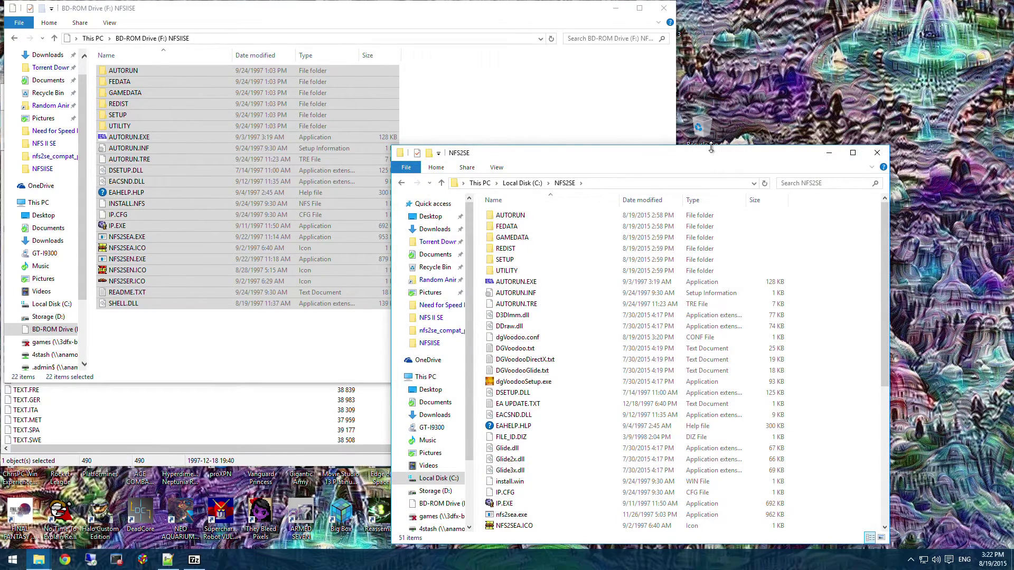